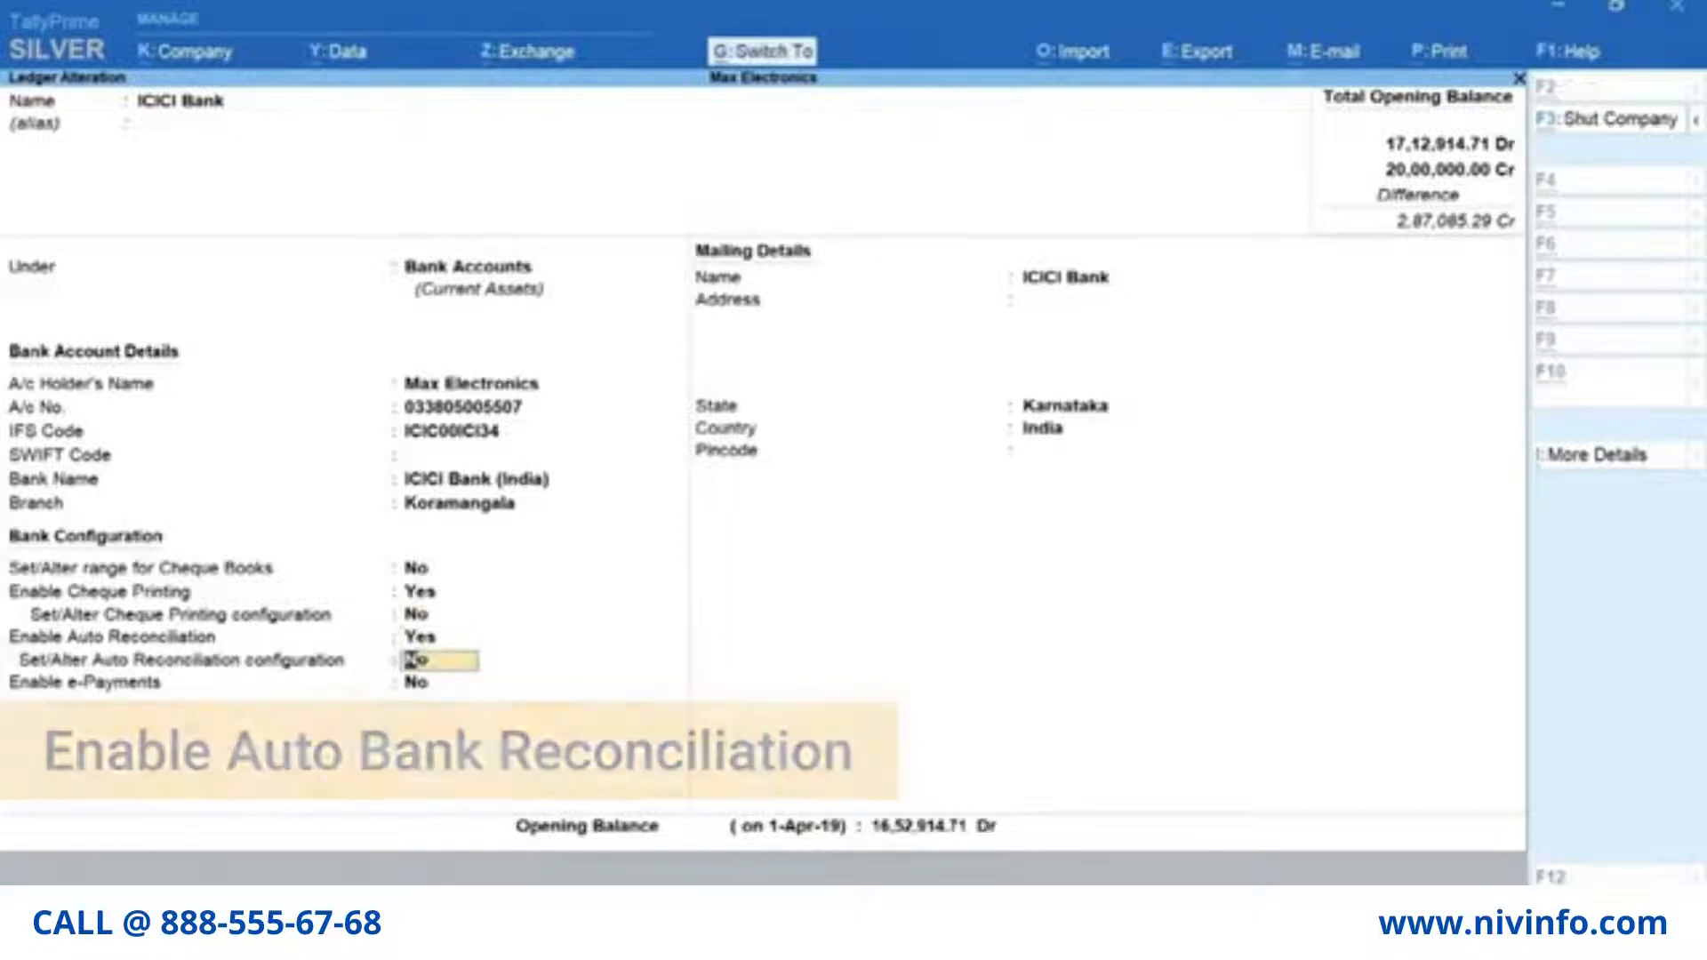
Step: Save the ICICI Bank ledger with auto reconciliation enabled and return to the Gateway of Tally
key(ctrl+a)
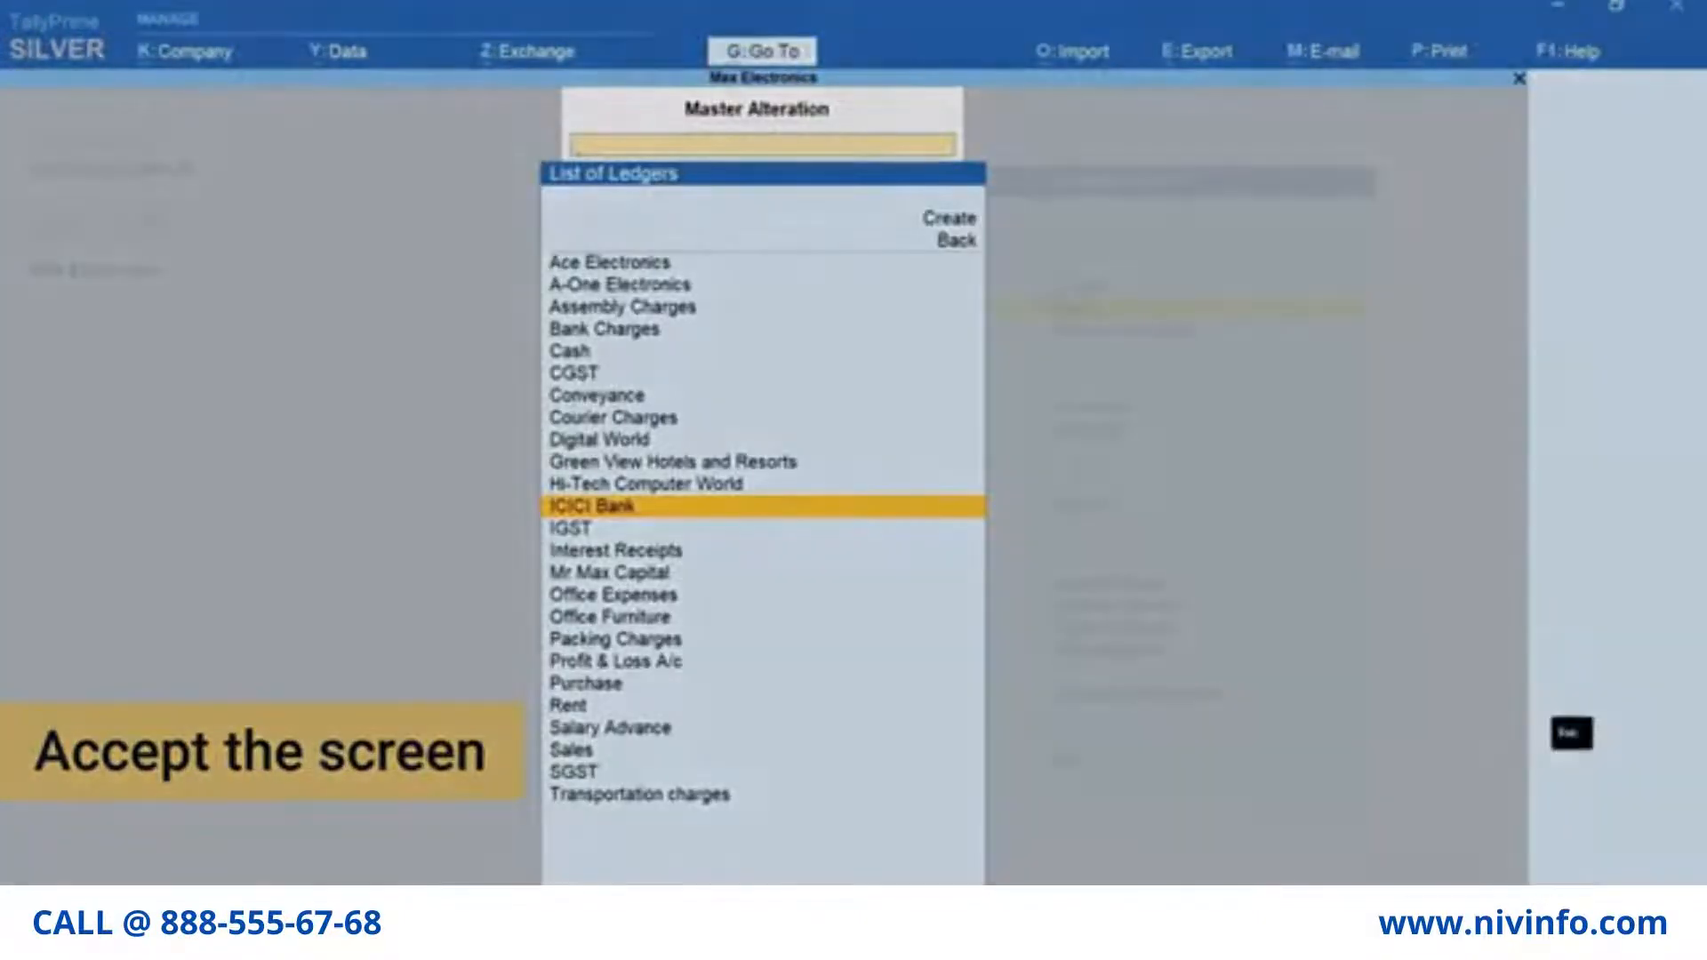
key(Escape)
key(Escape)
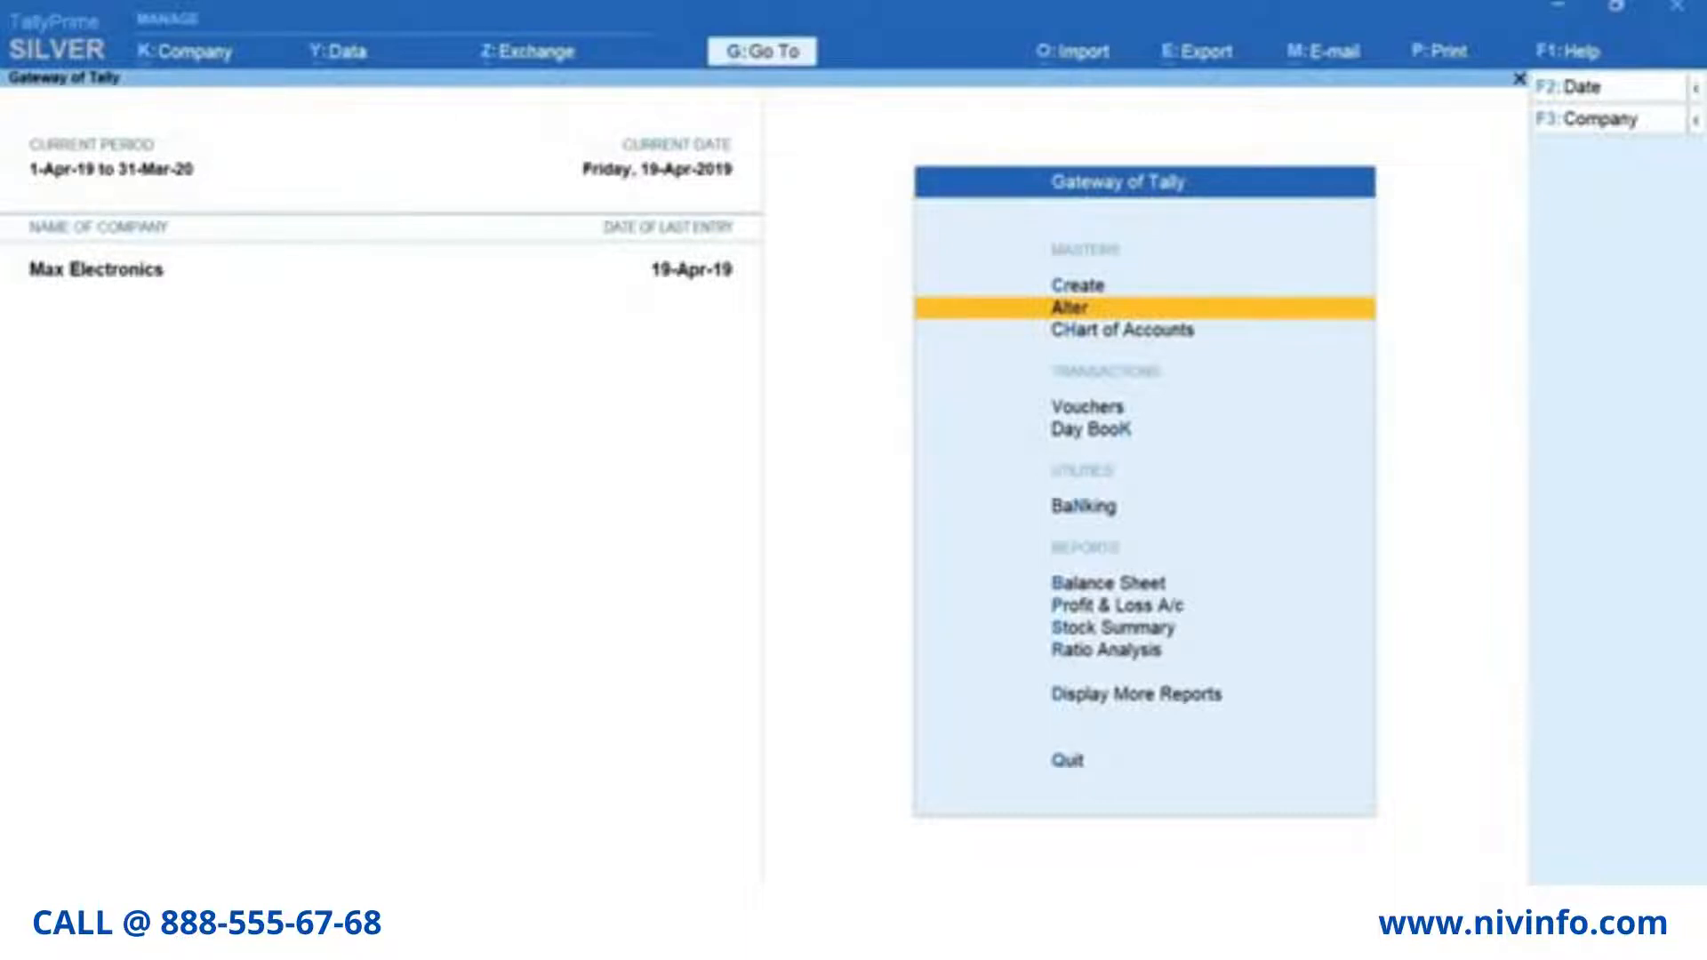
Step: Open the Bank Reconciliation report for the ICICI Bank ledger
key(n)
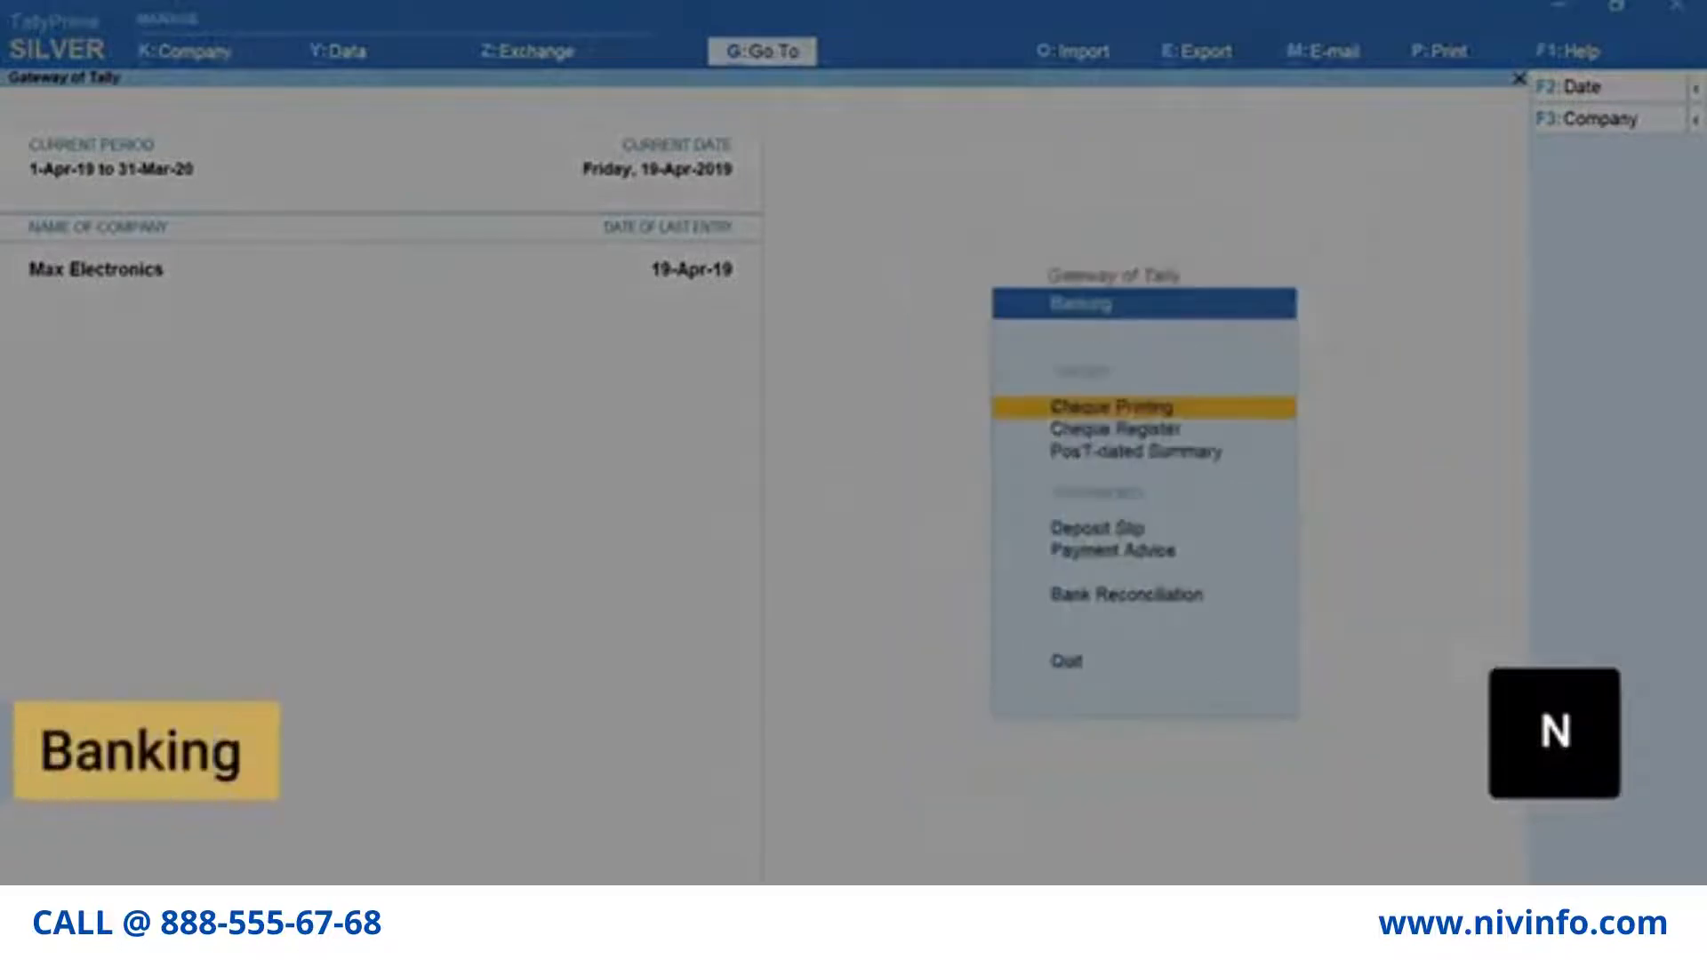
key(b)
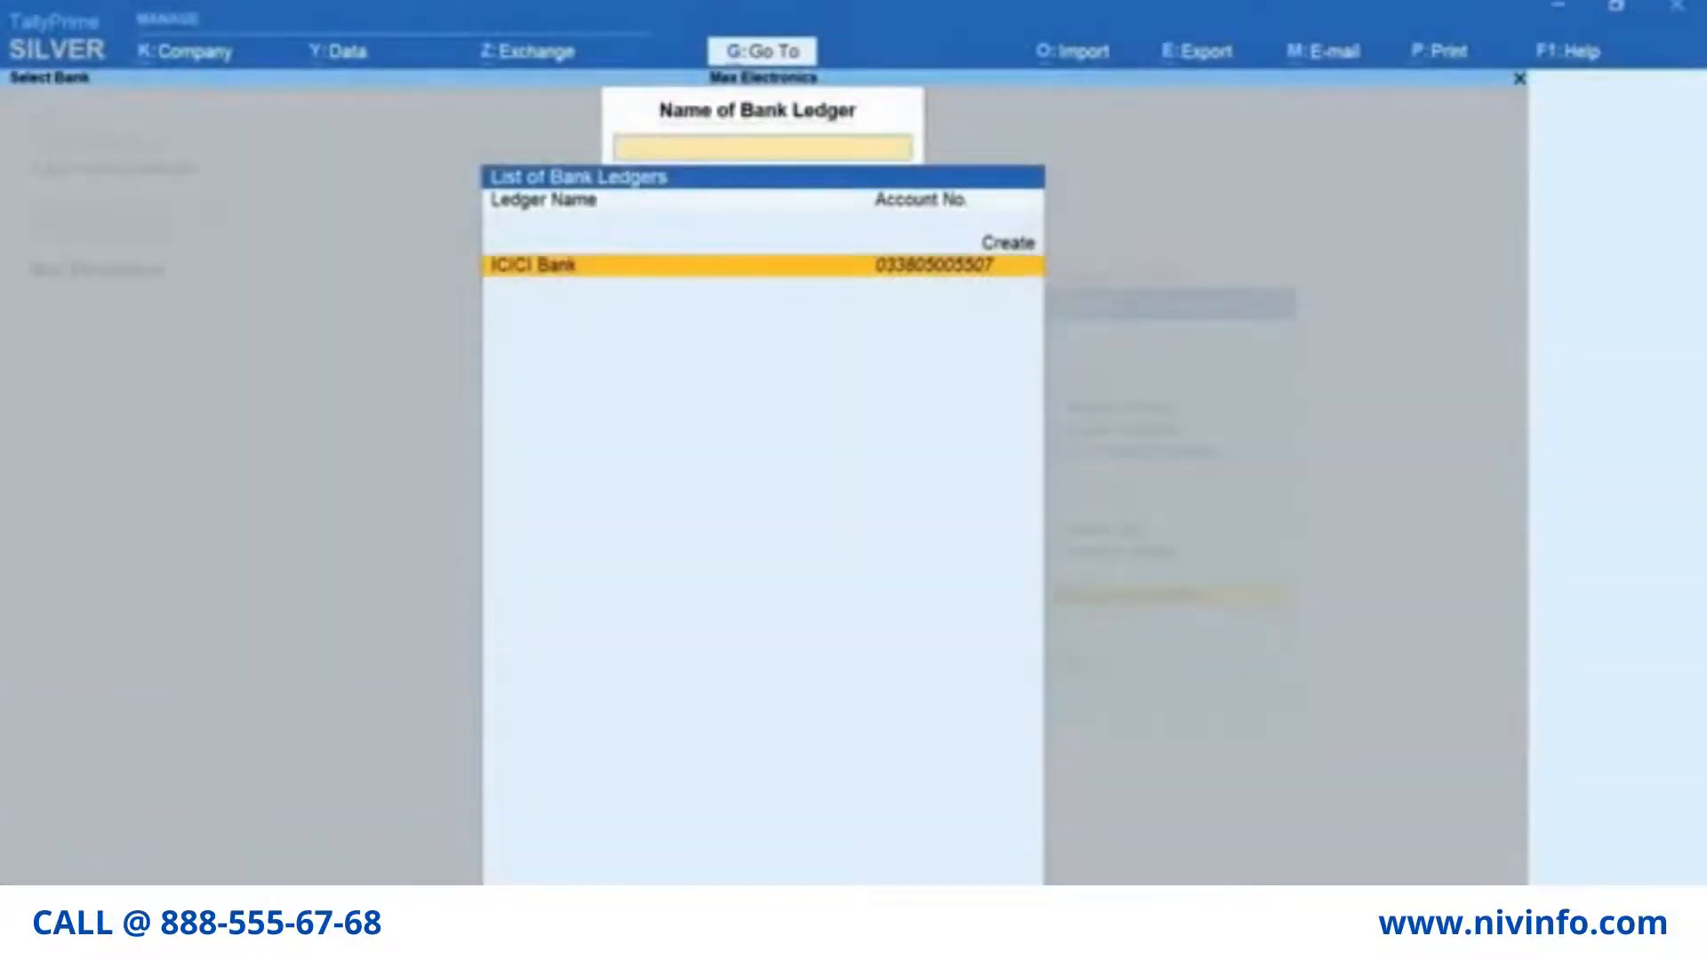
key(Return)
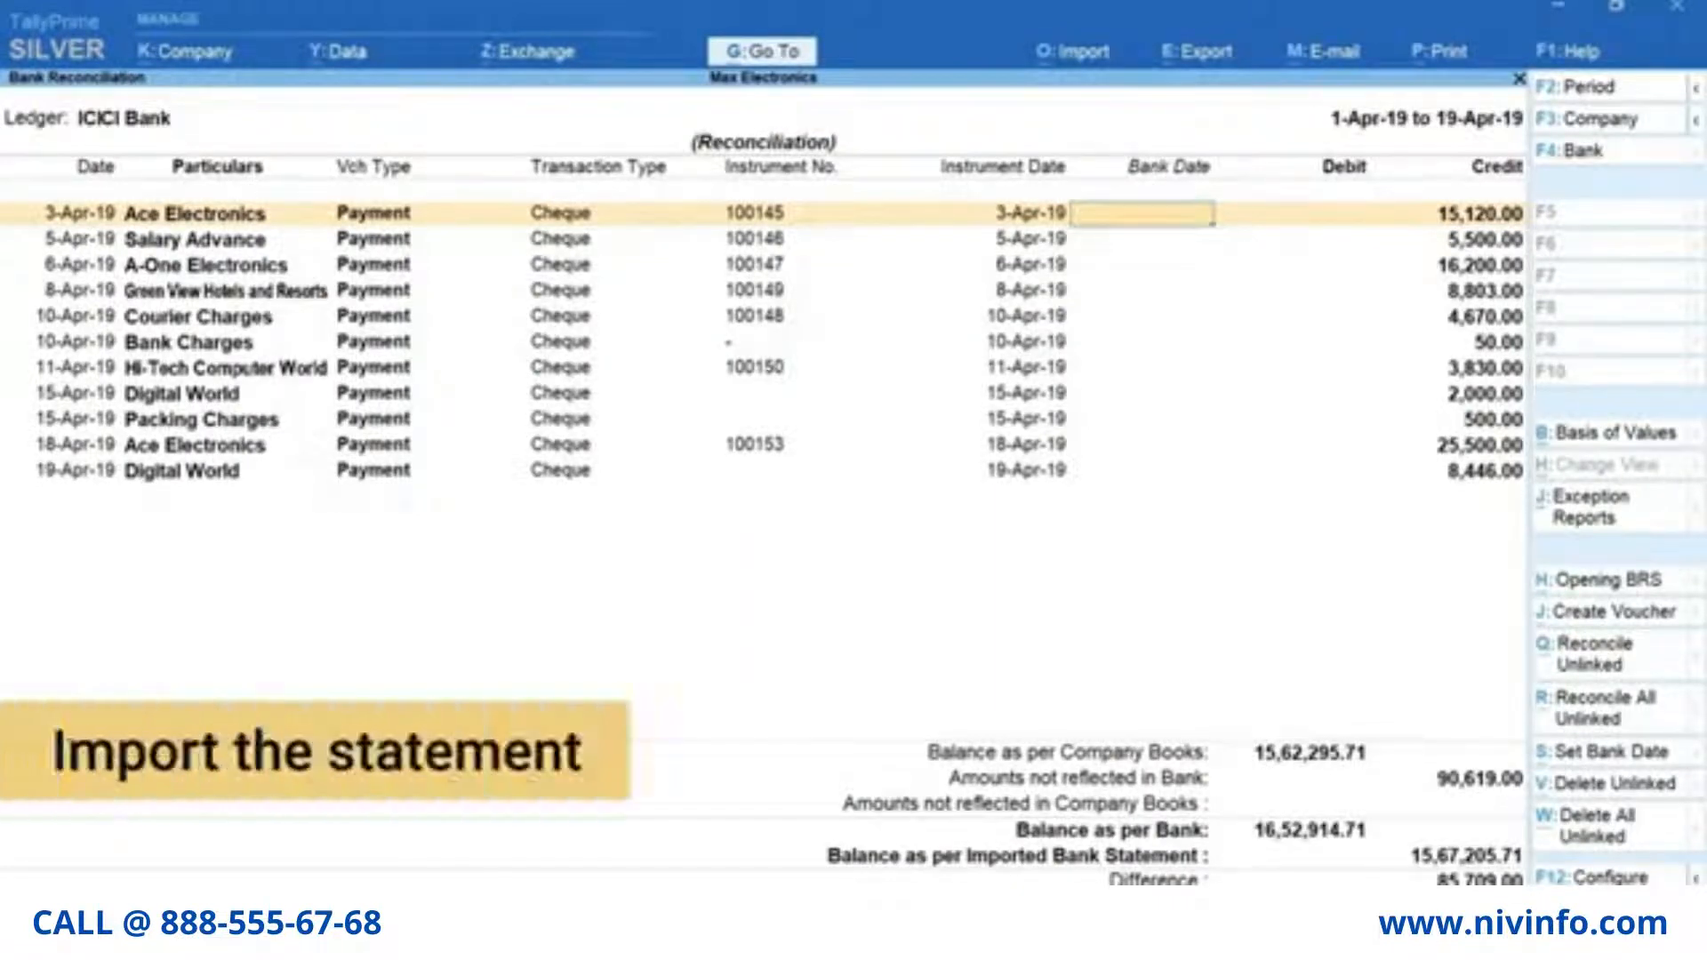
Step: Start a Bank Statement import from the ICICI Bank reconciliation report
key(alt+o)
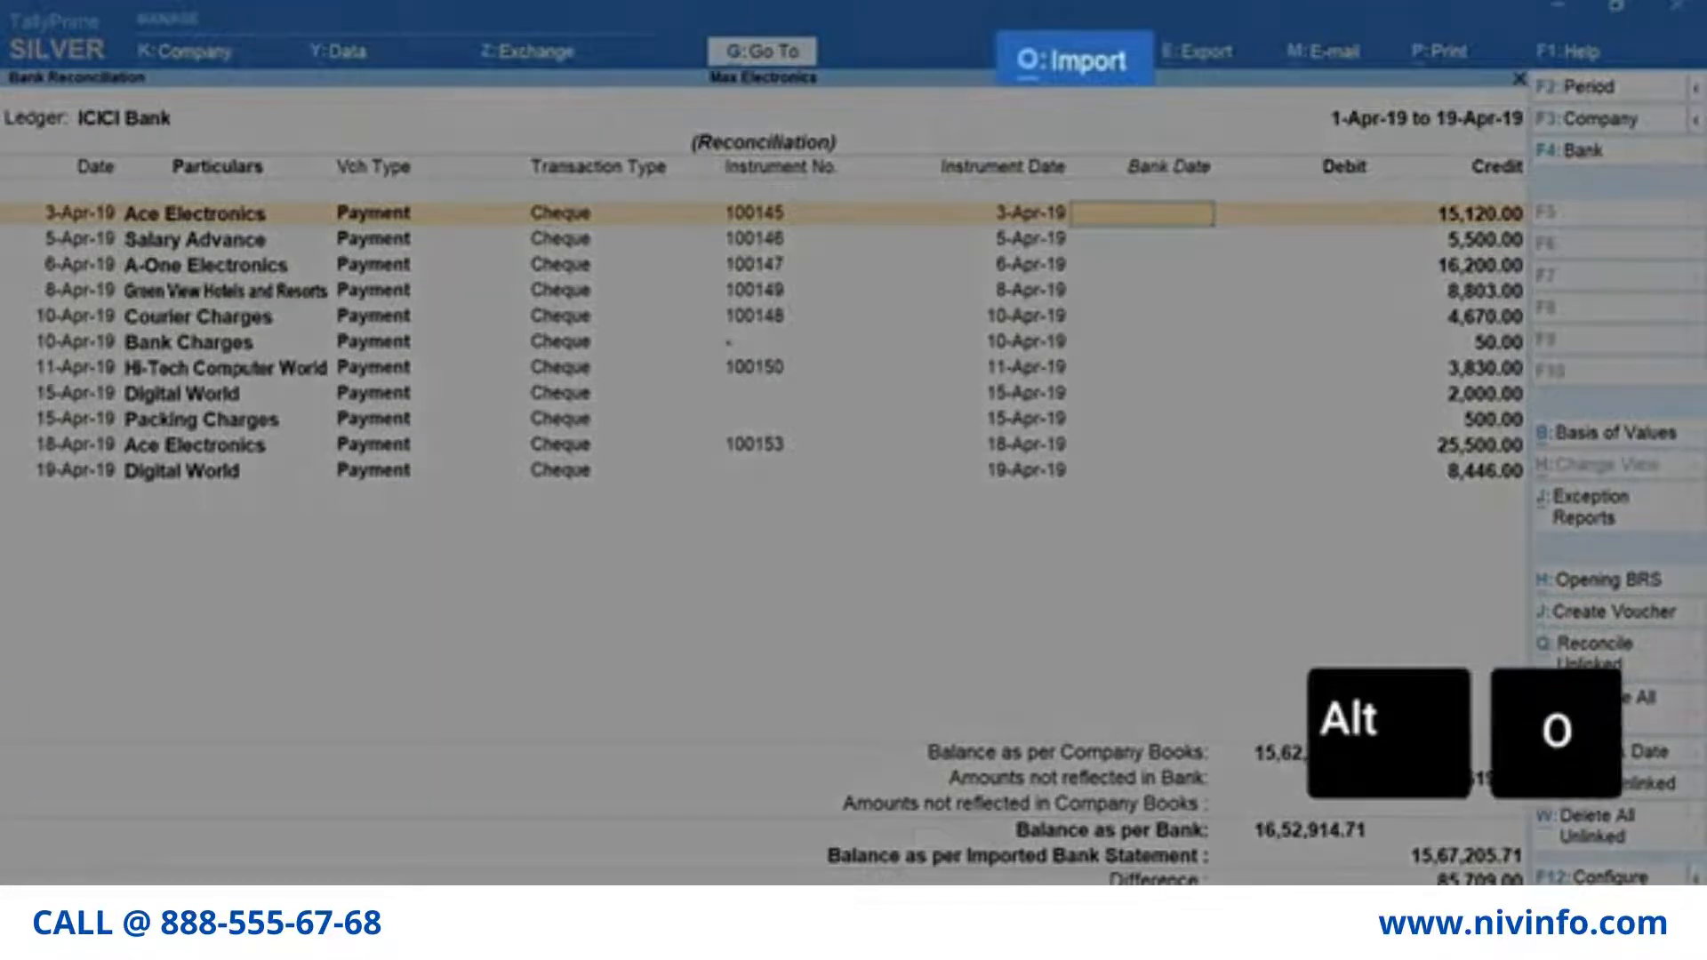
key(Down)
key(Down)
key(Down)
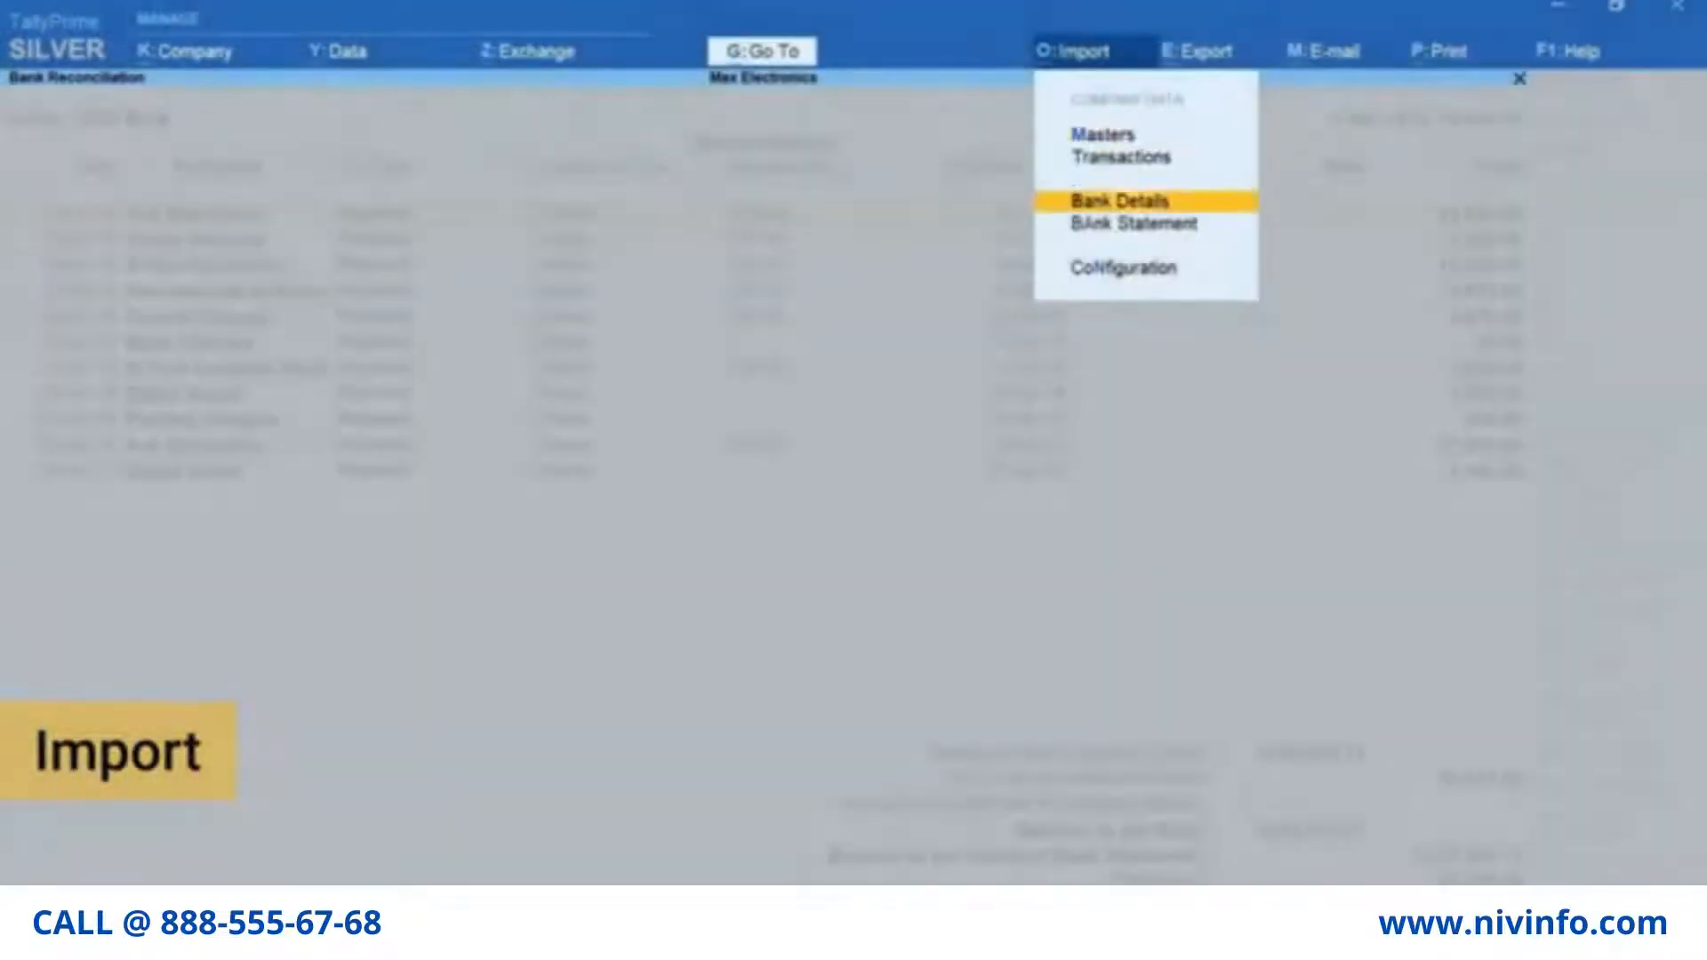
key(Return)
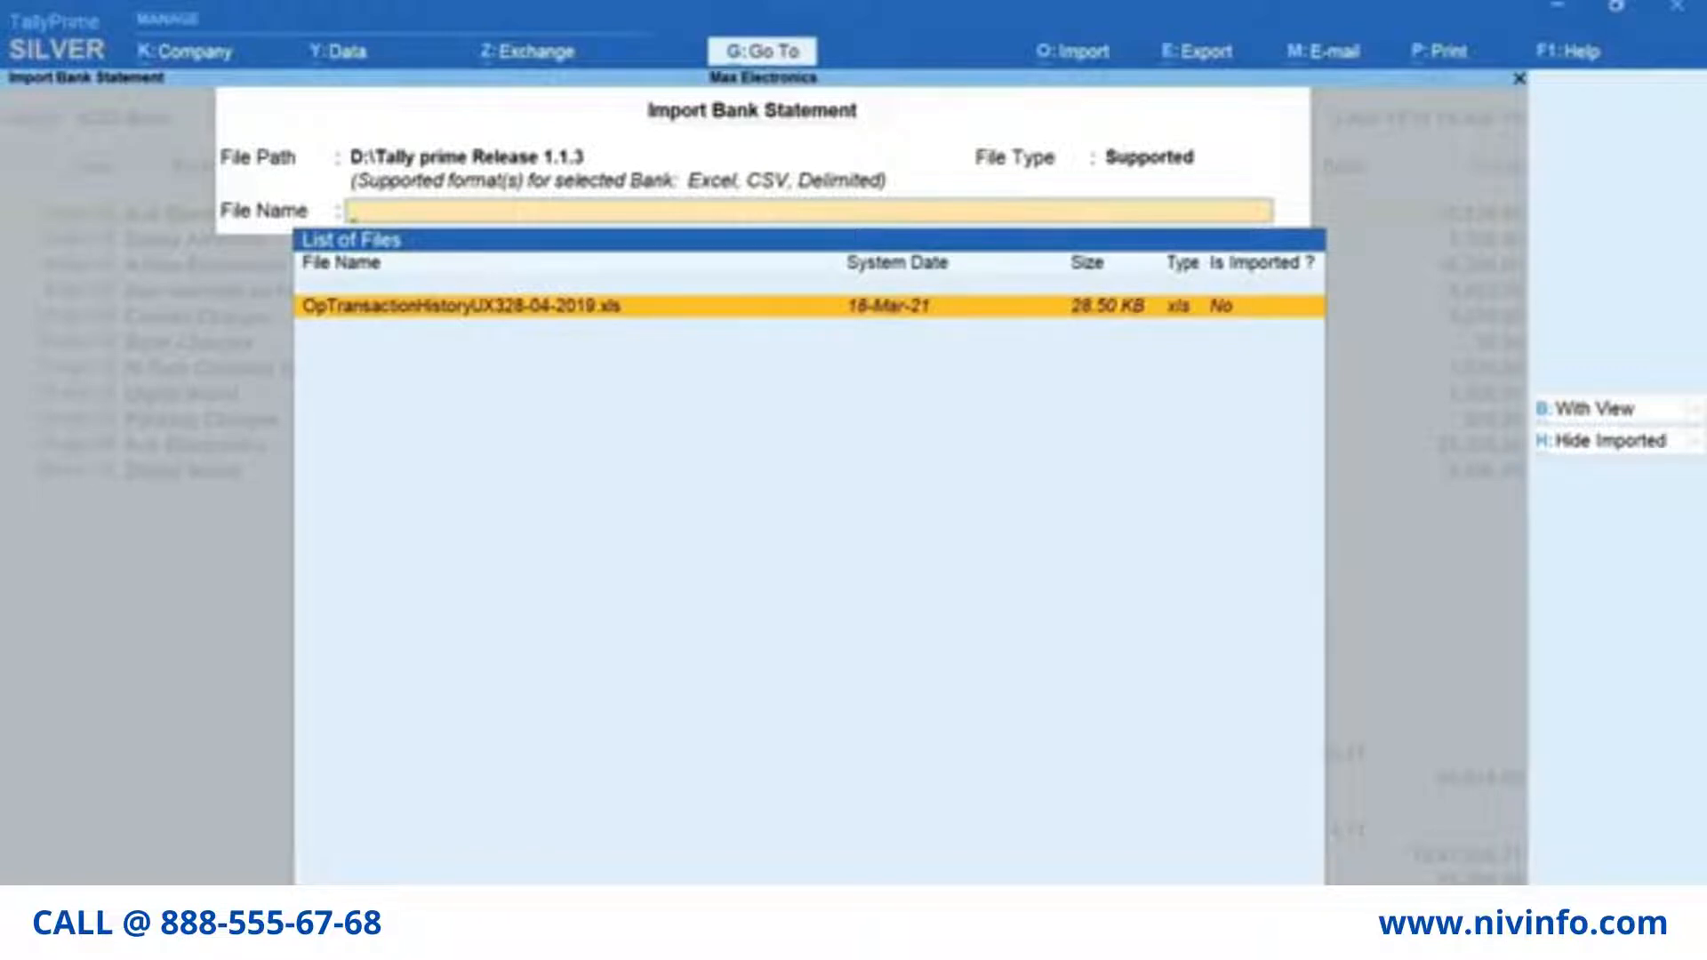
Step: Set the import file path to the folder D:\Bank Statement
key(BackSpace)
key(BackSpace)
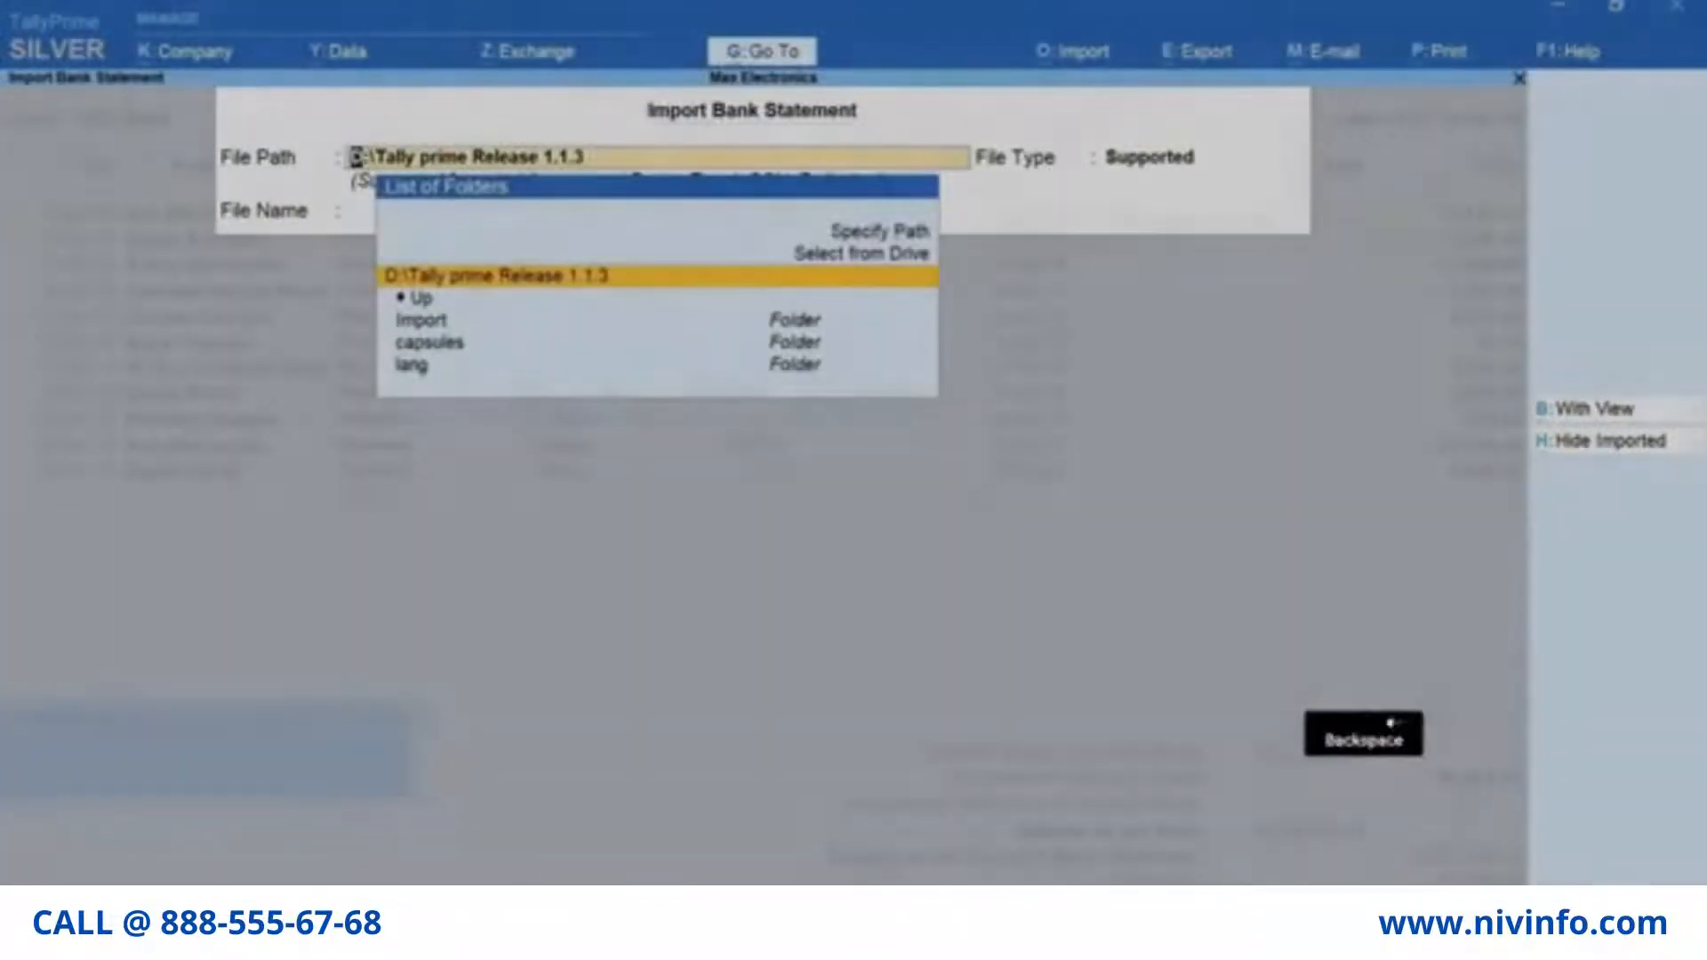
key(Up)
key(Return)
key(Down)
key(Return)
key(Down)
key(Down)
key(Down)
key(Down)
key(Down)
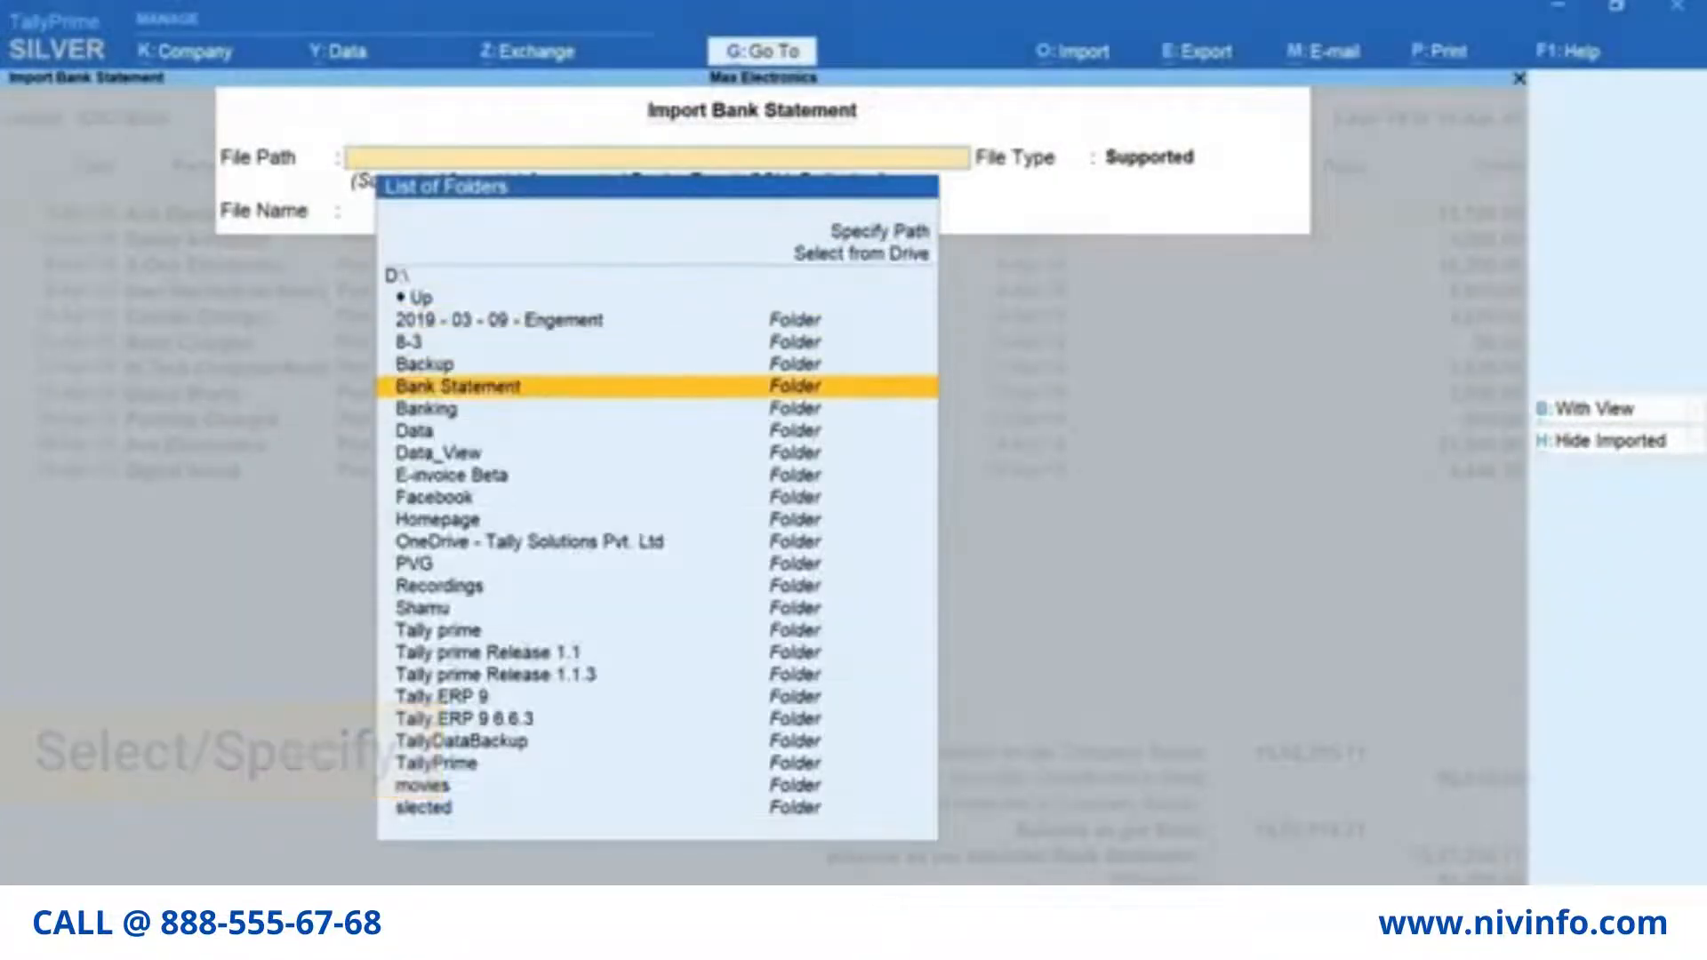
key(Return)
key(Return)
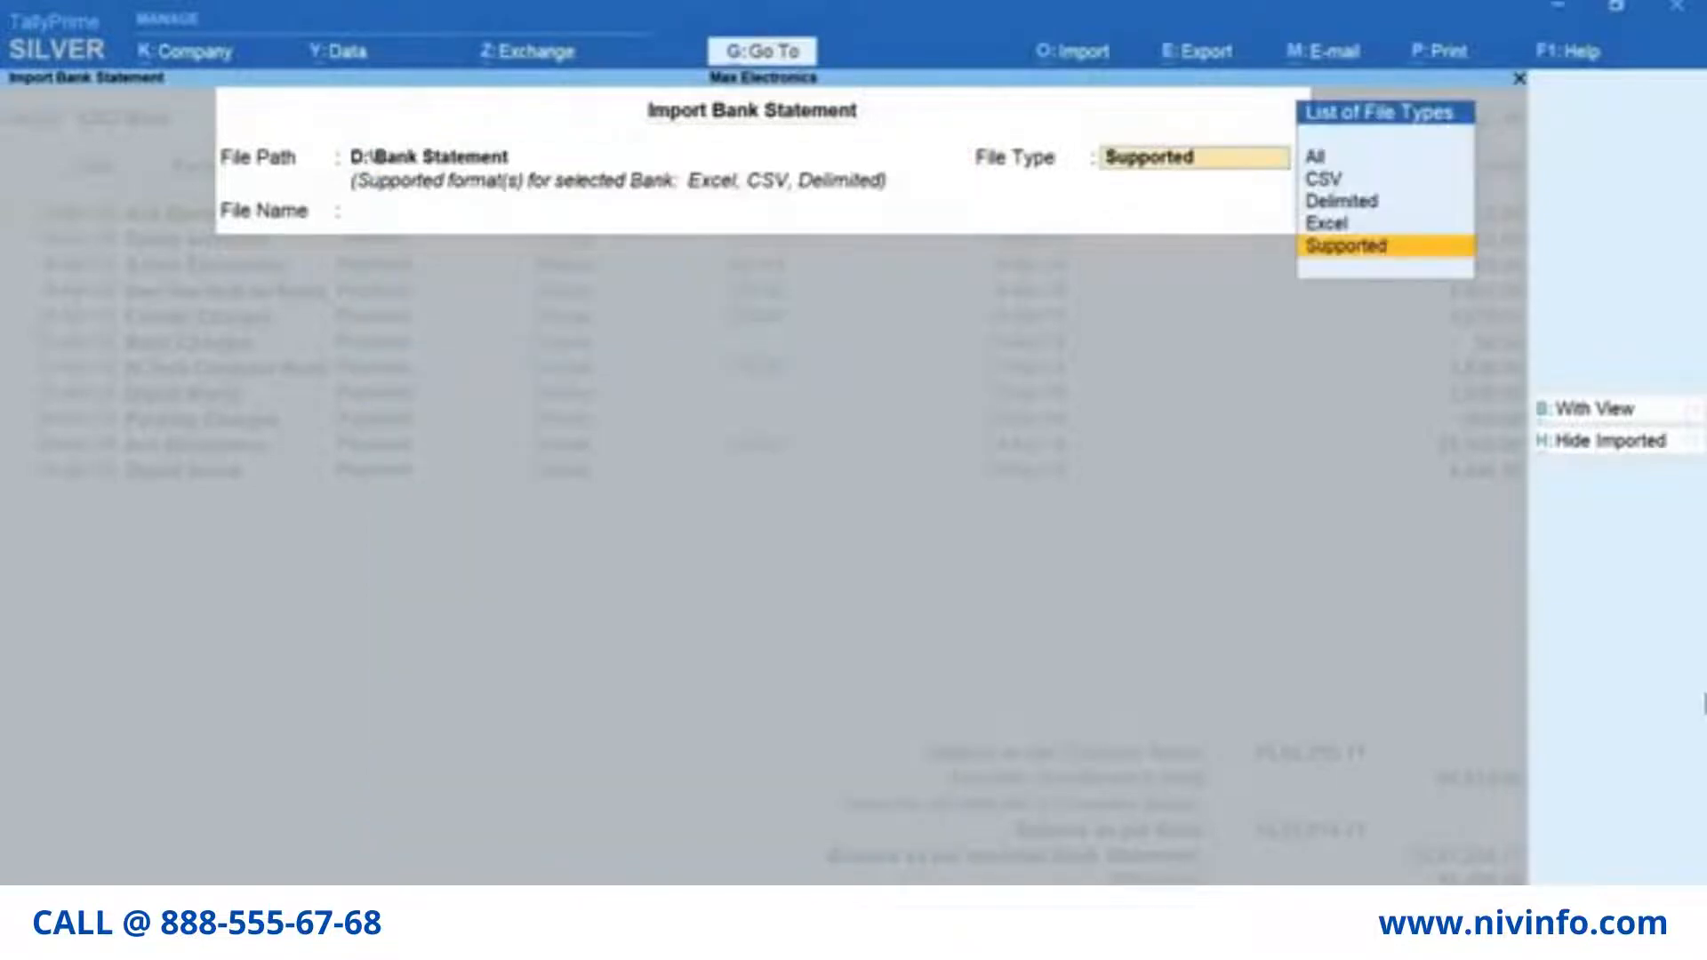
Step: Import OpTransactionHistoryUX328-04-2019.xls with the Supported file type and return to the reconciliation report
key(Return)
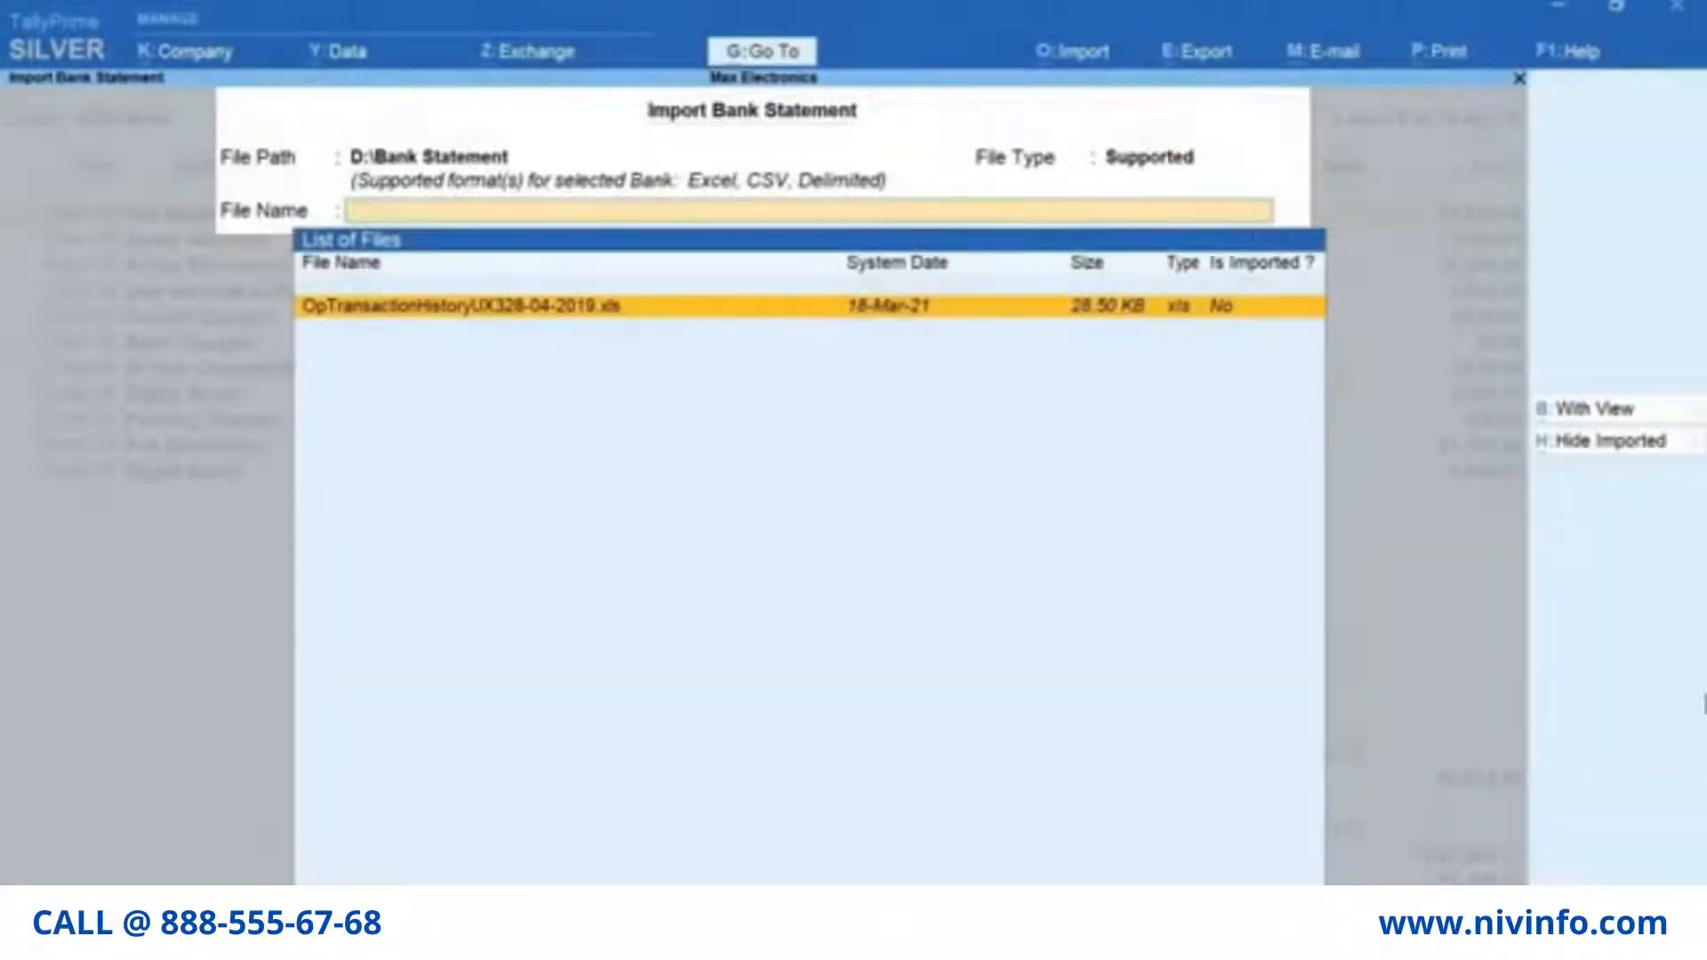
key(Return)
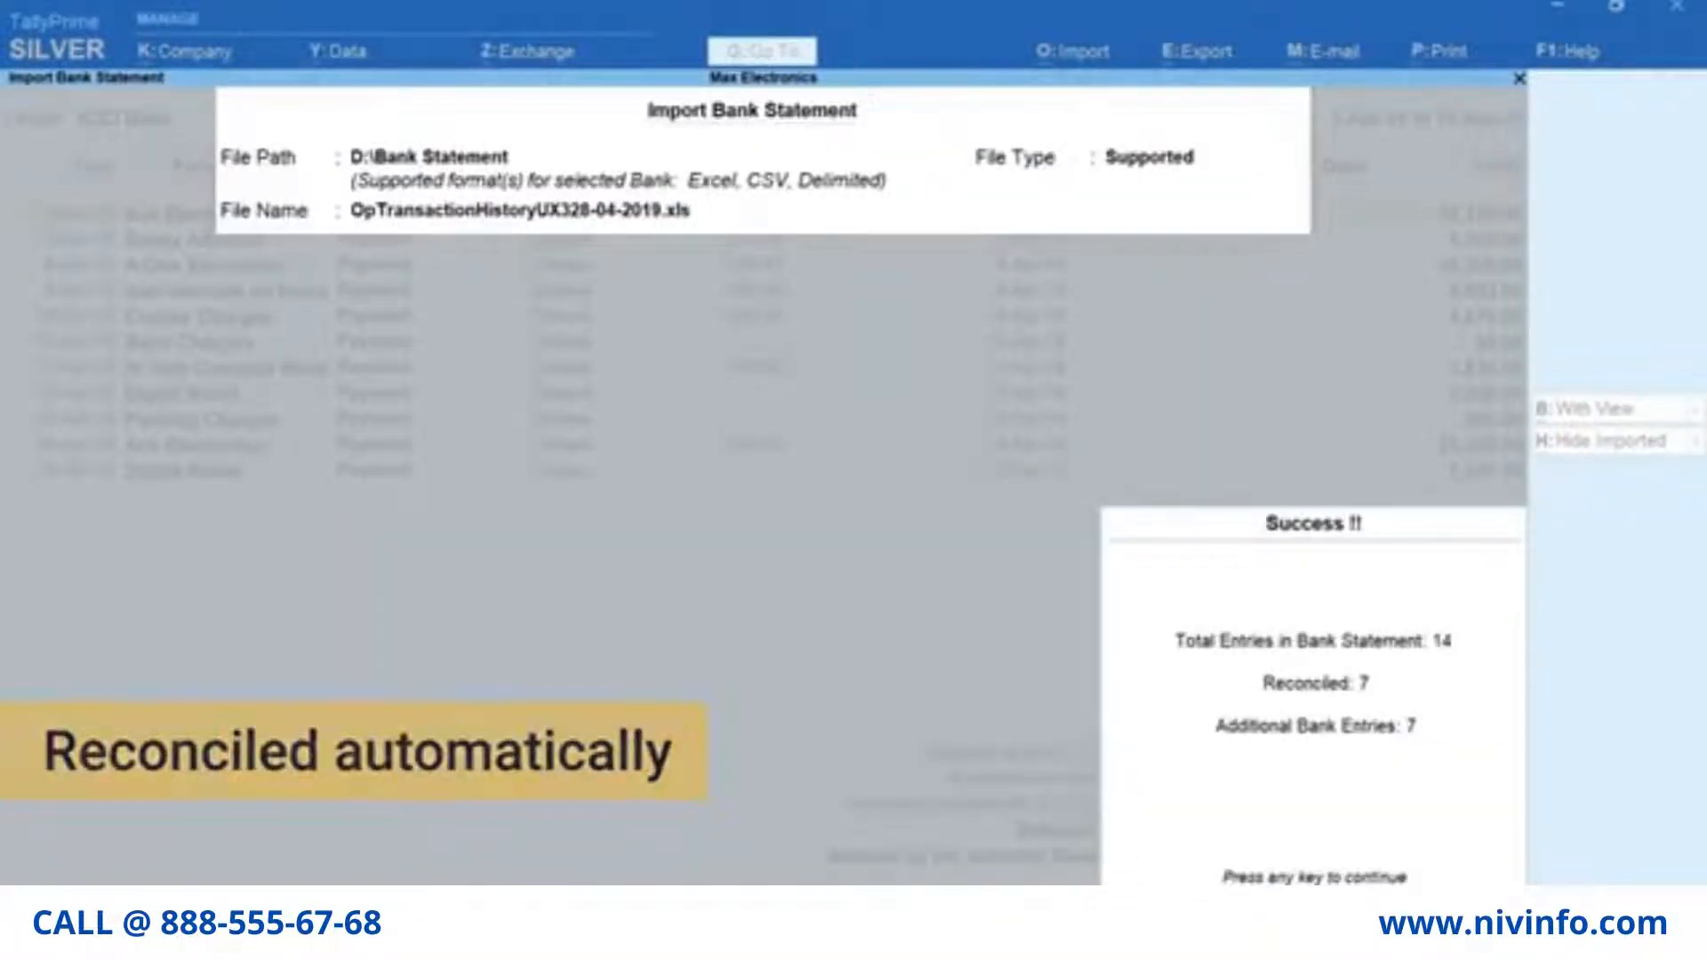
key(Return)
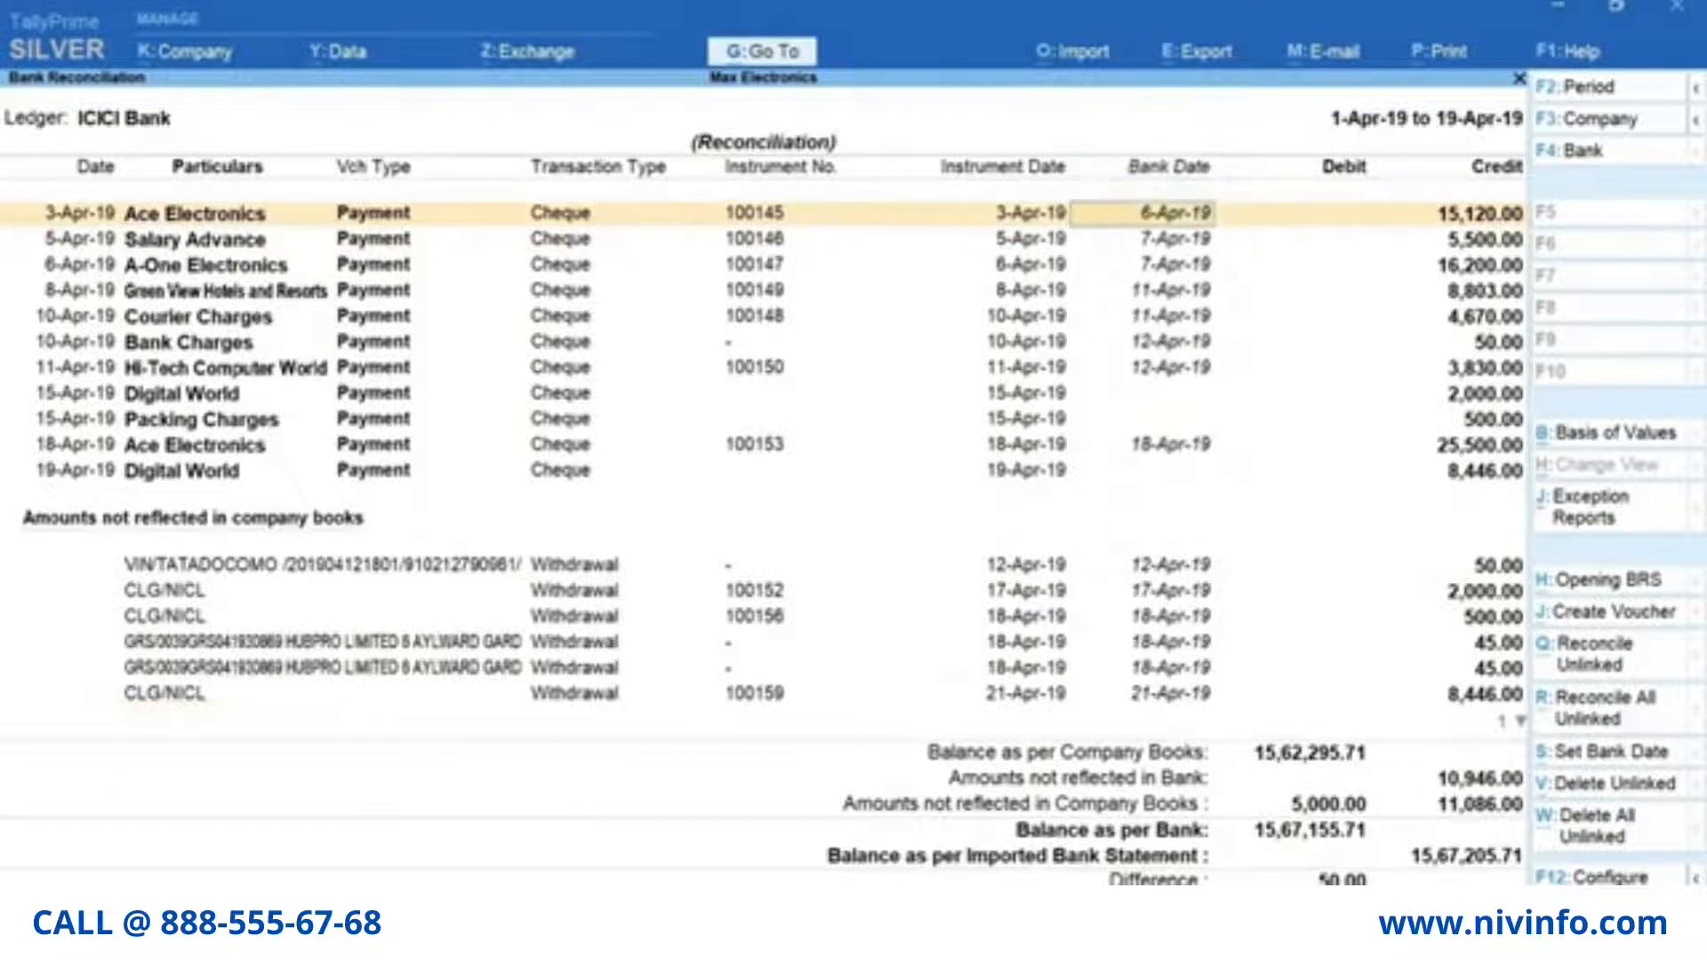
Step: Reconcile the unlinked TATADOCOMO withdrawal of 50.00 with the 10-Apr-19 Bank Charges payment
key(Return)
key(Return)
key(Return)
key(Return)
key(Return)
key(Return)
key(Return)
key(Return)
key(Return)
key(Return)
key(Return)
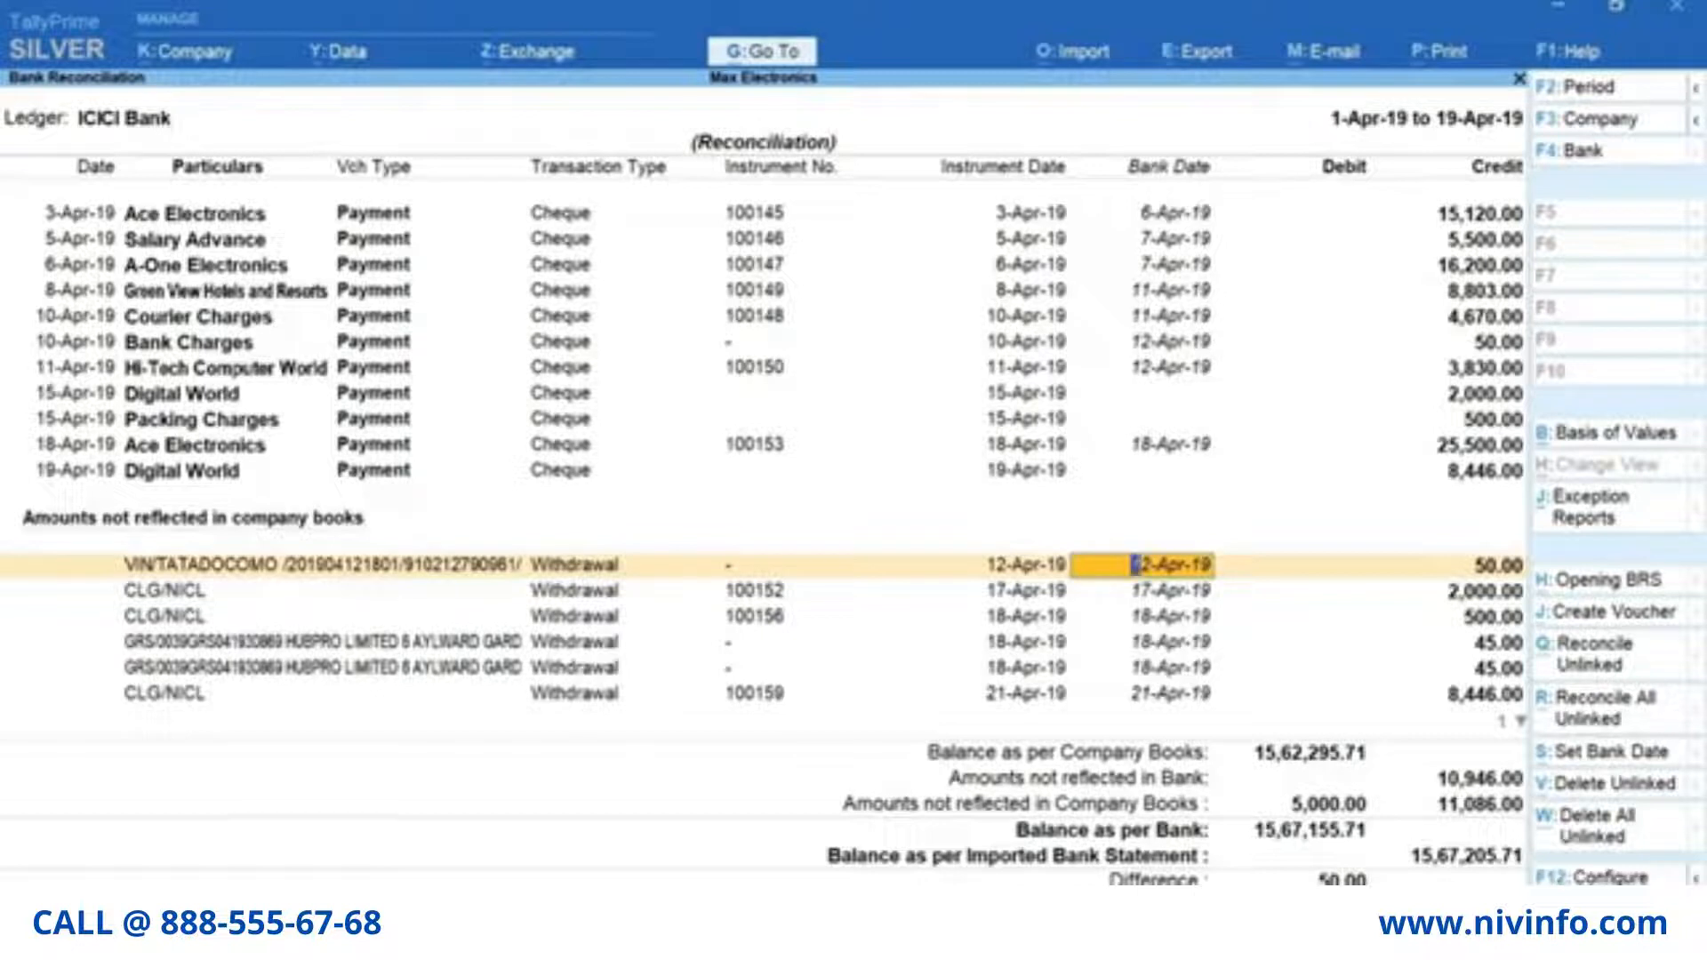
click(1652, 661)
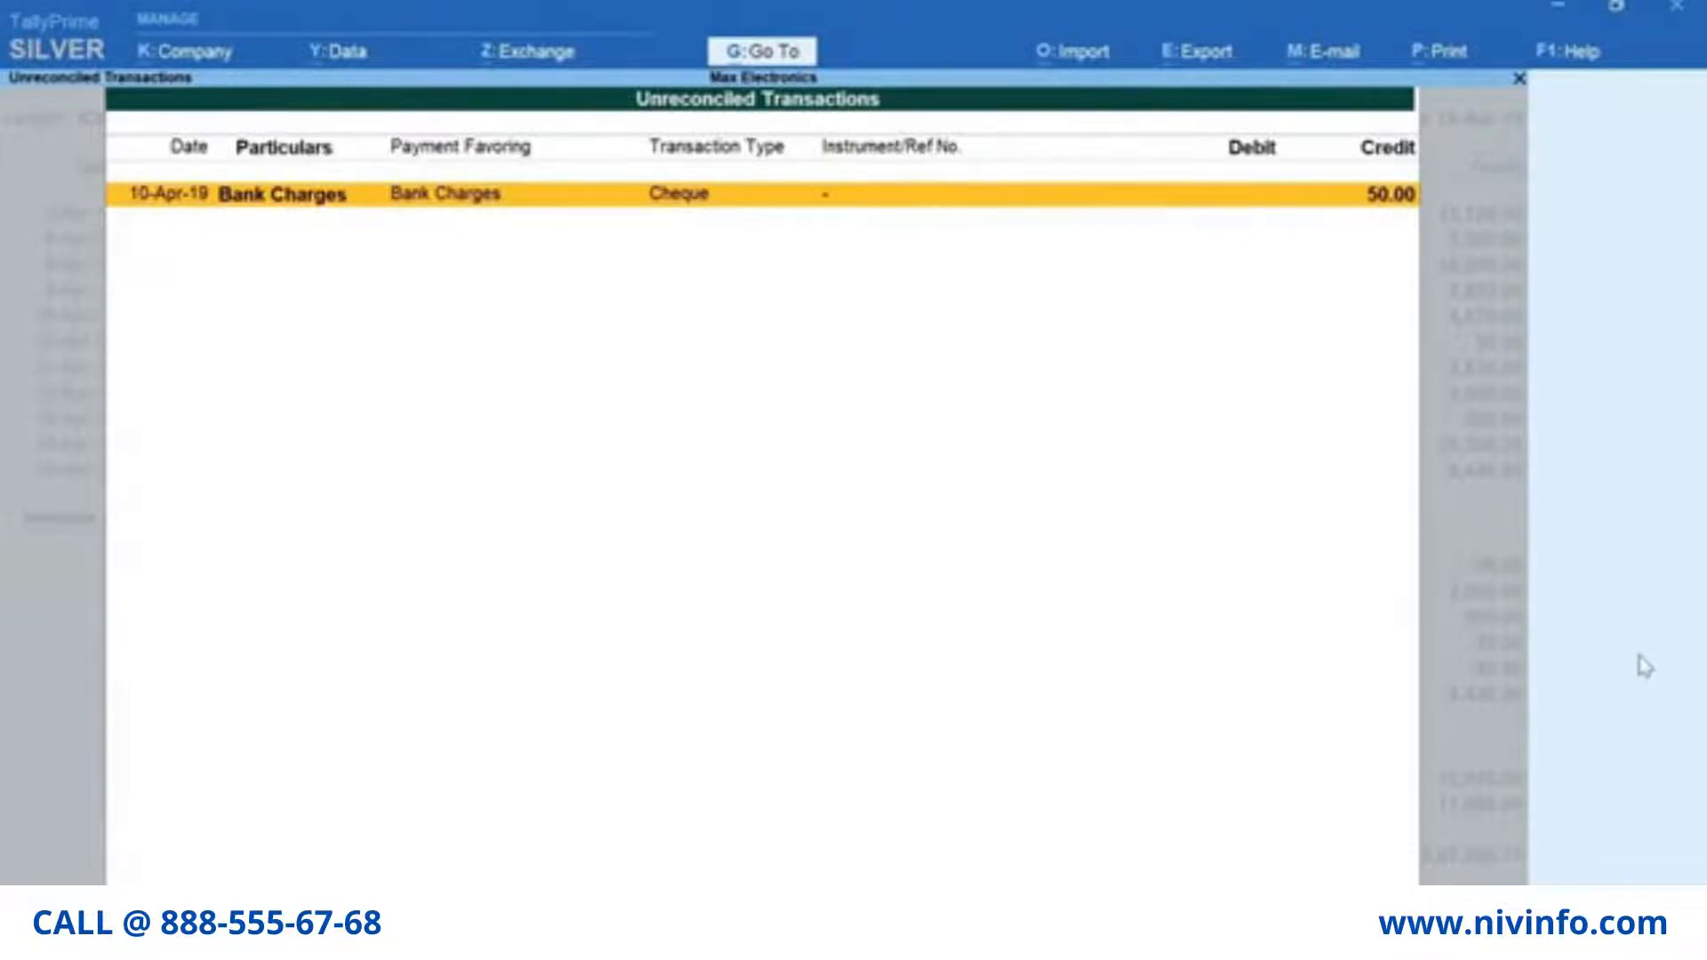
key(Return)
key(Return)
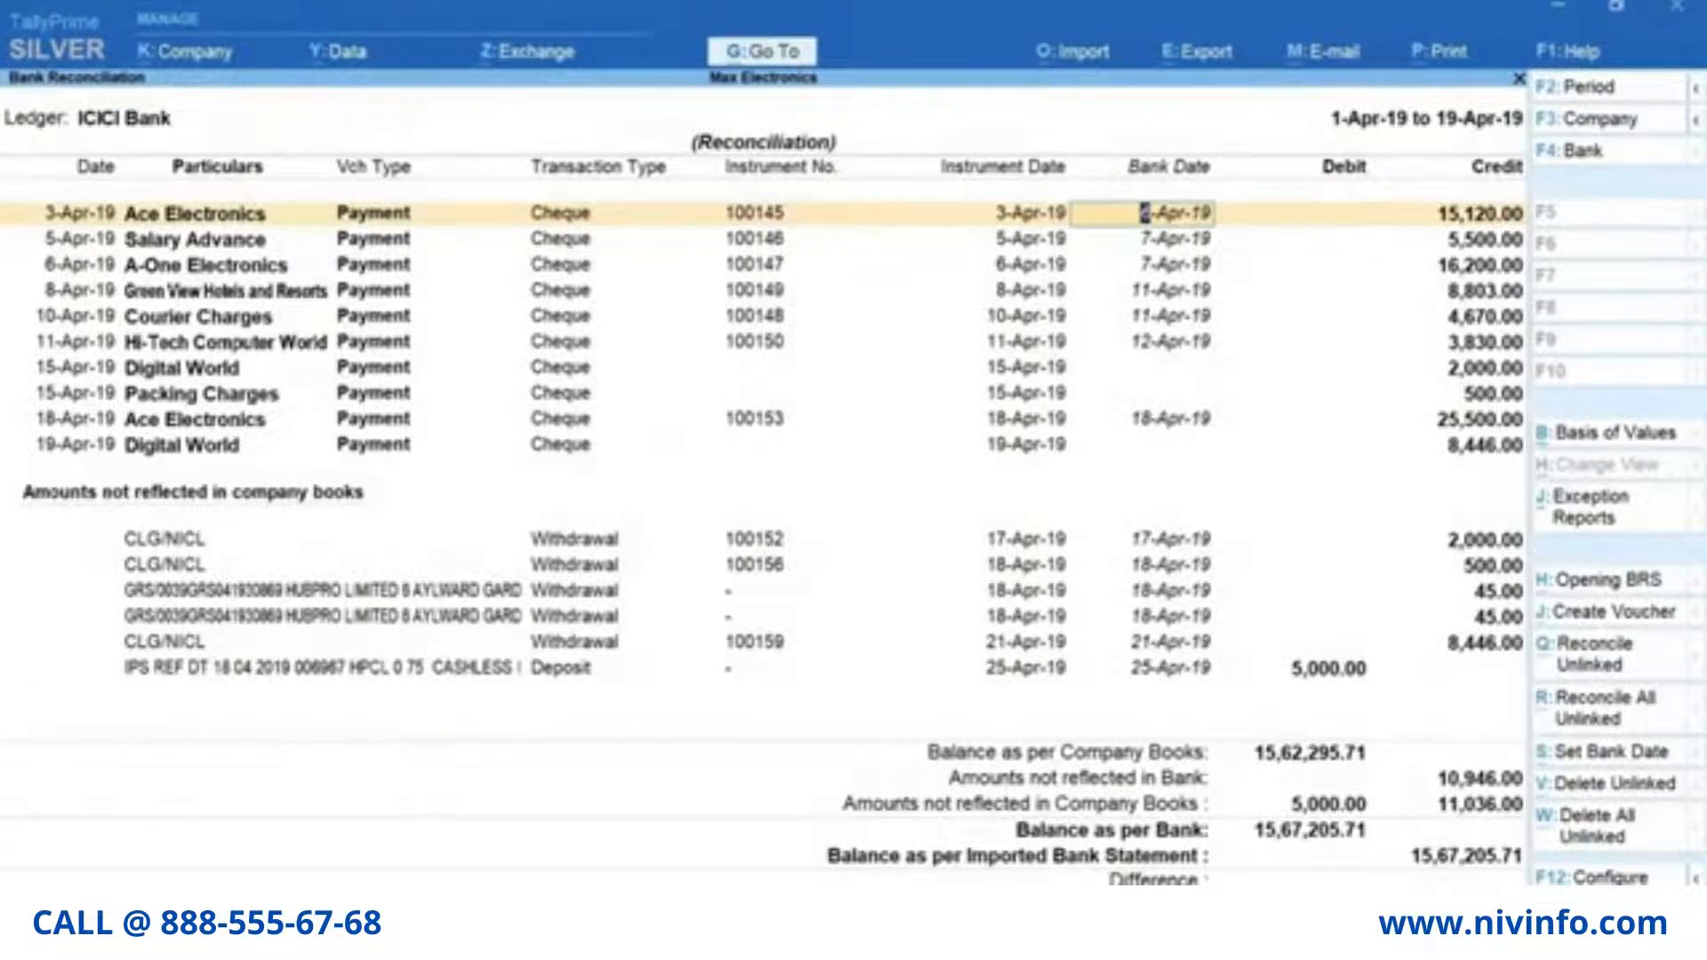
Step: Run Reconcile All Unlinked, match the 2,000.00 CLG/NICL withdrawal with the Digital World payment, and skip the remaining entries
key(alt+r)
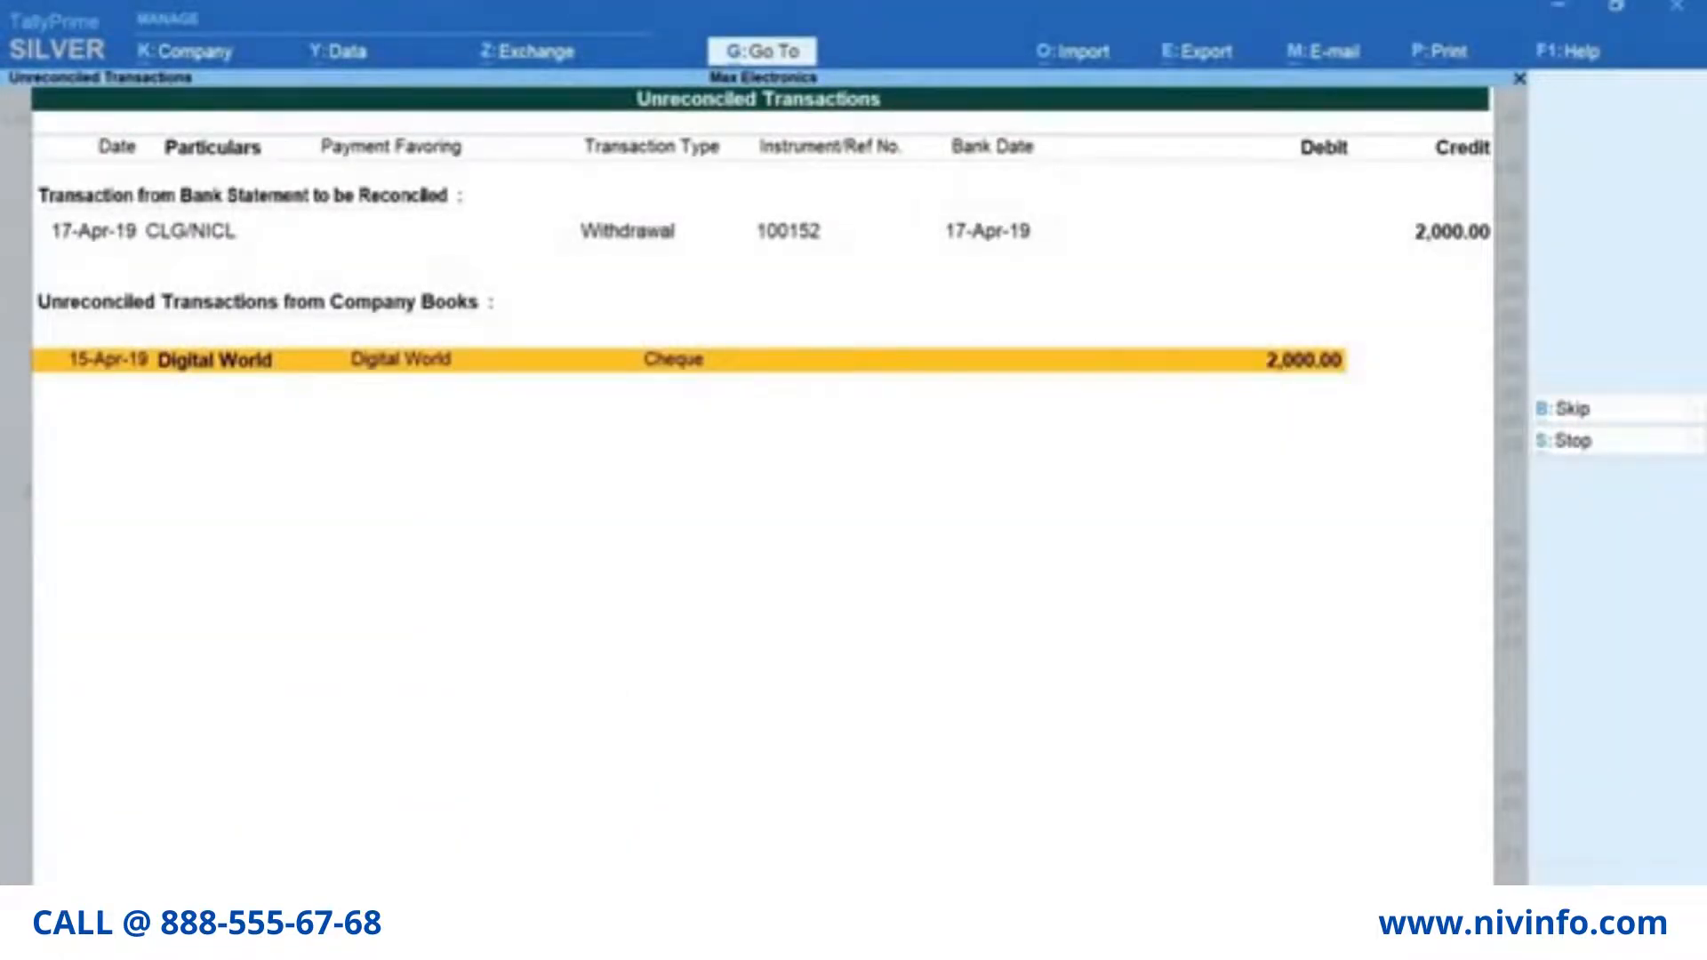
key(Return)
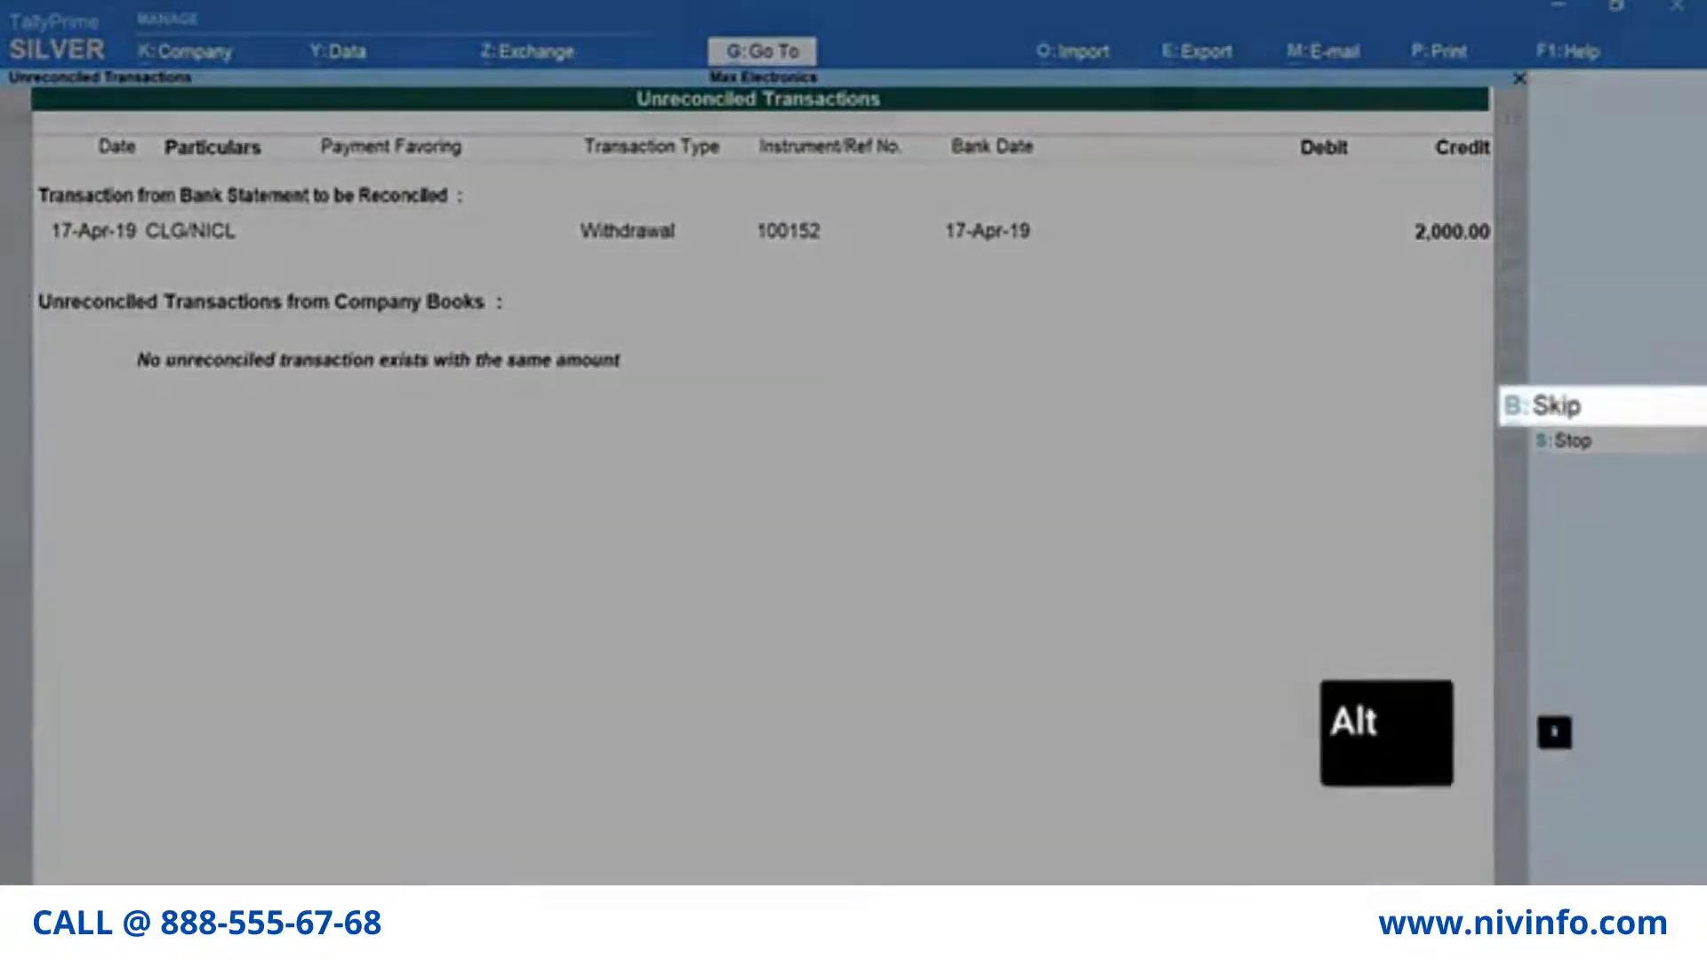
key(alt+b)
key(alt+s)
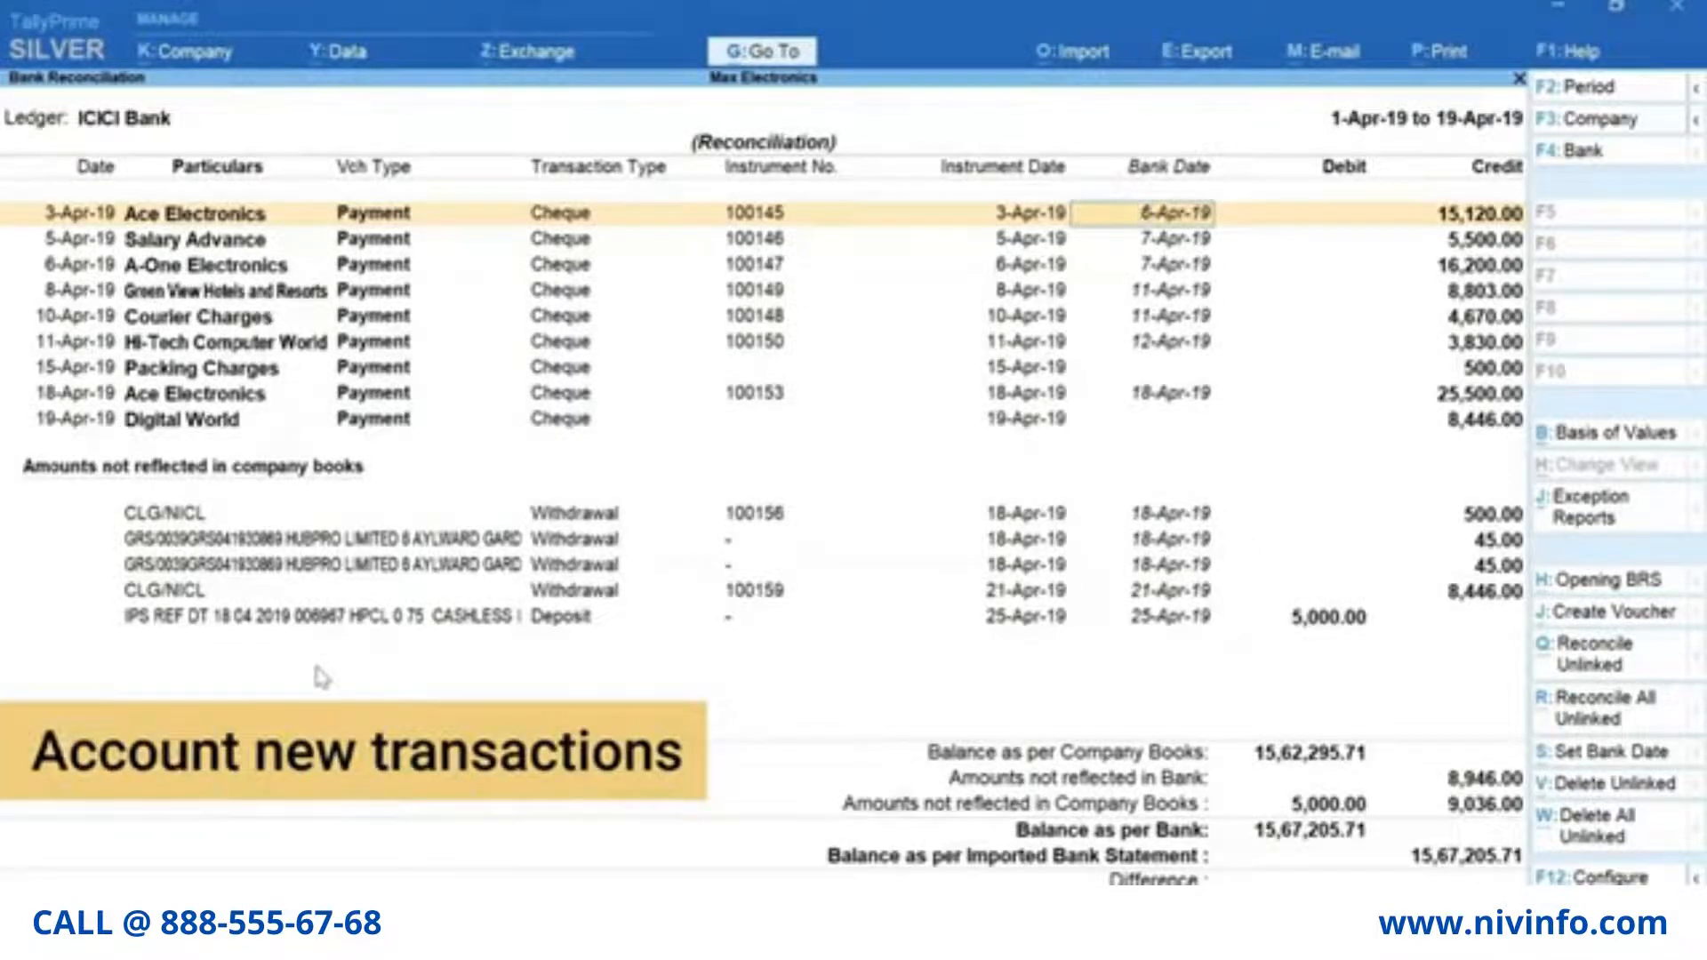
Step: Create a voucher from the first 45.00 GRS withdrawal under the amounts not reflected in company books
key(Down)
key(Down)
key(Down)
key(Down)
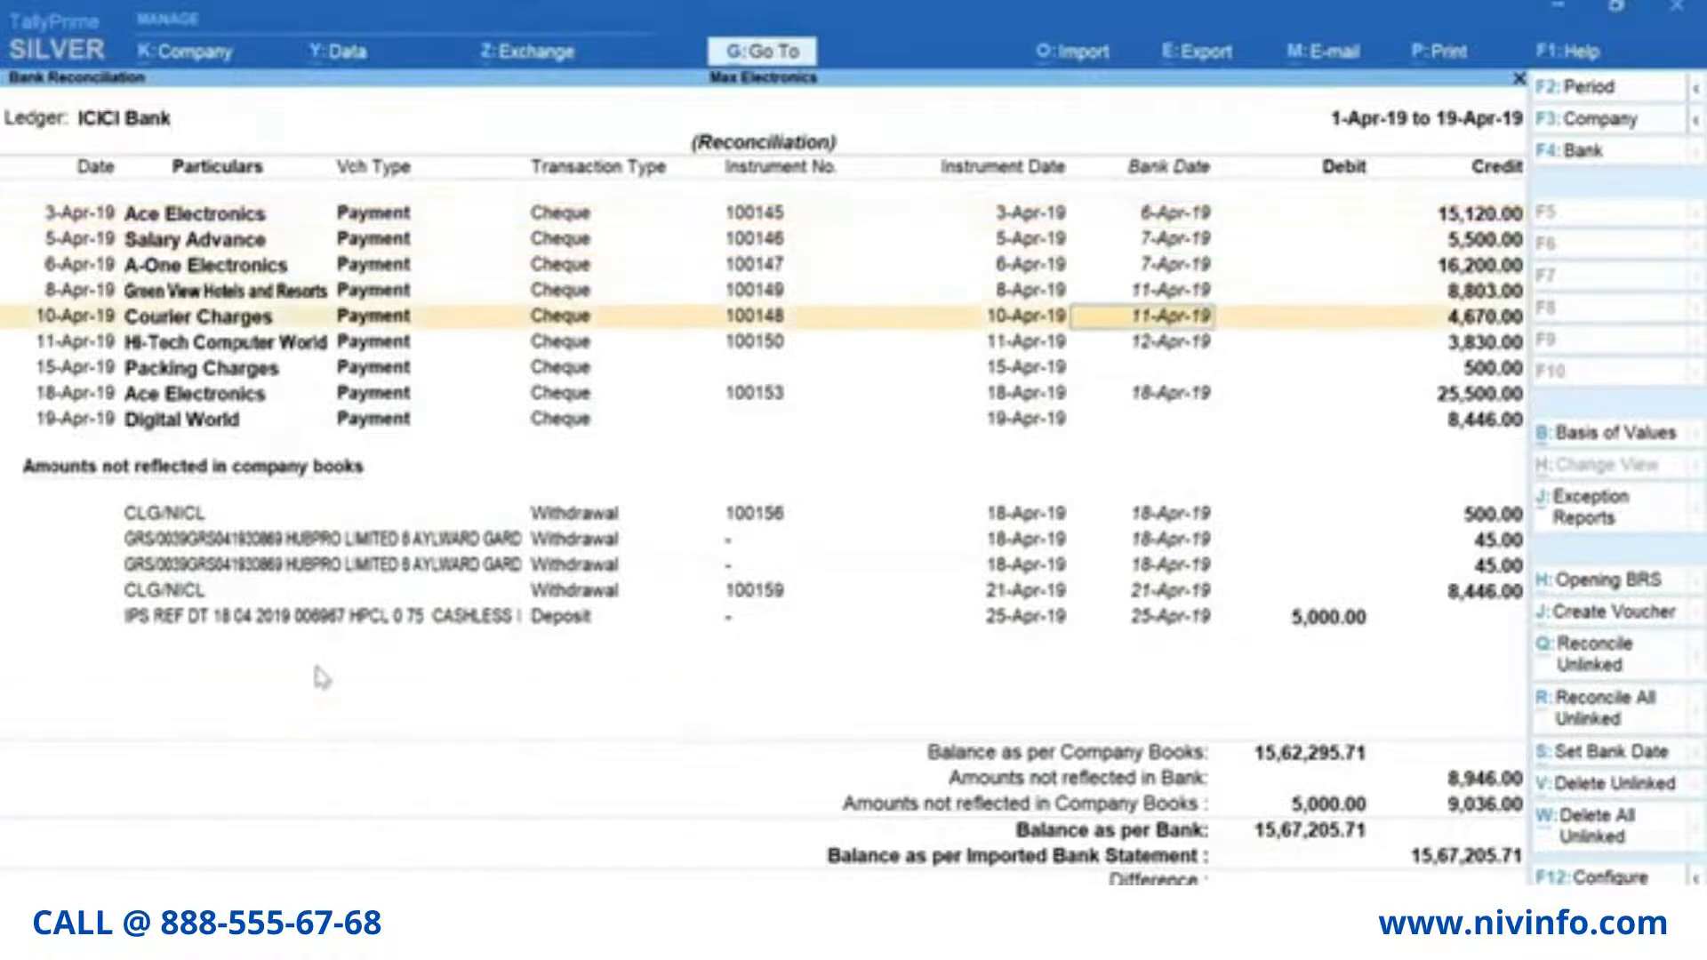
key(Down)
key(Down)
key(Down)
key(Down)
key(Down)
key(Down)
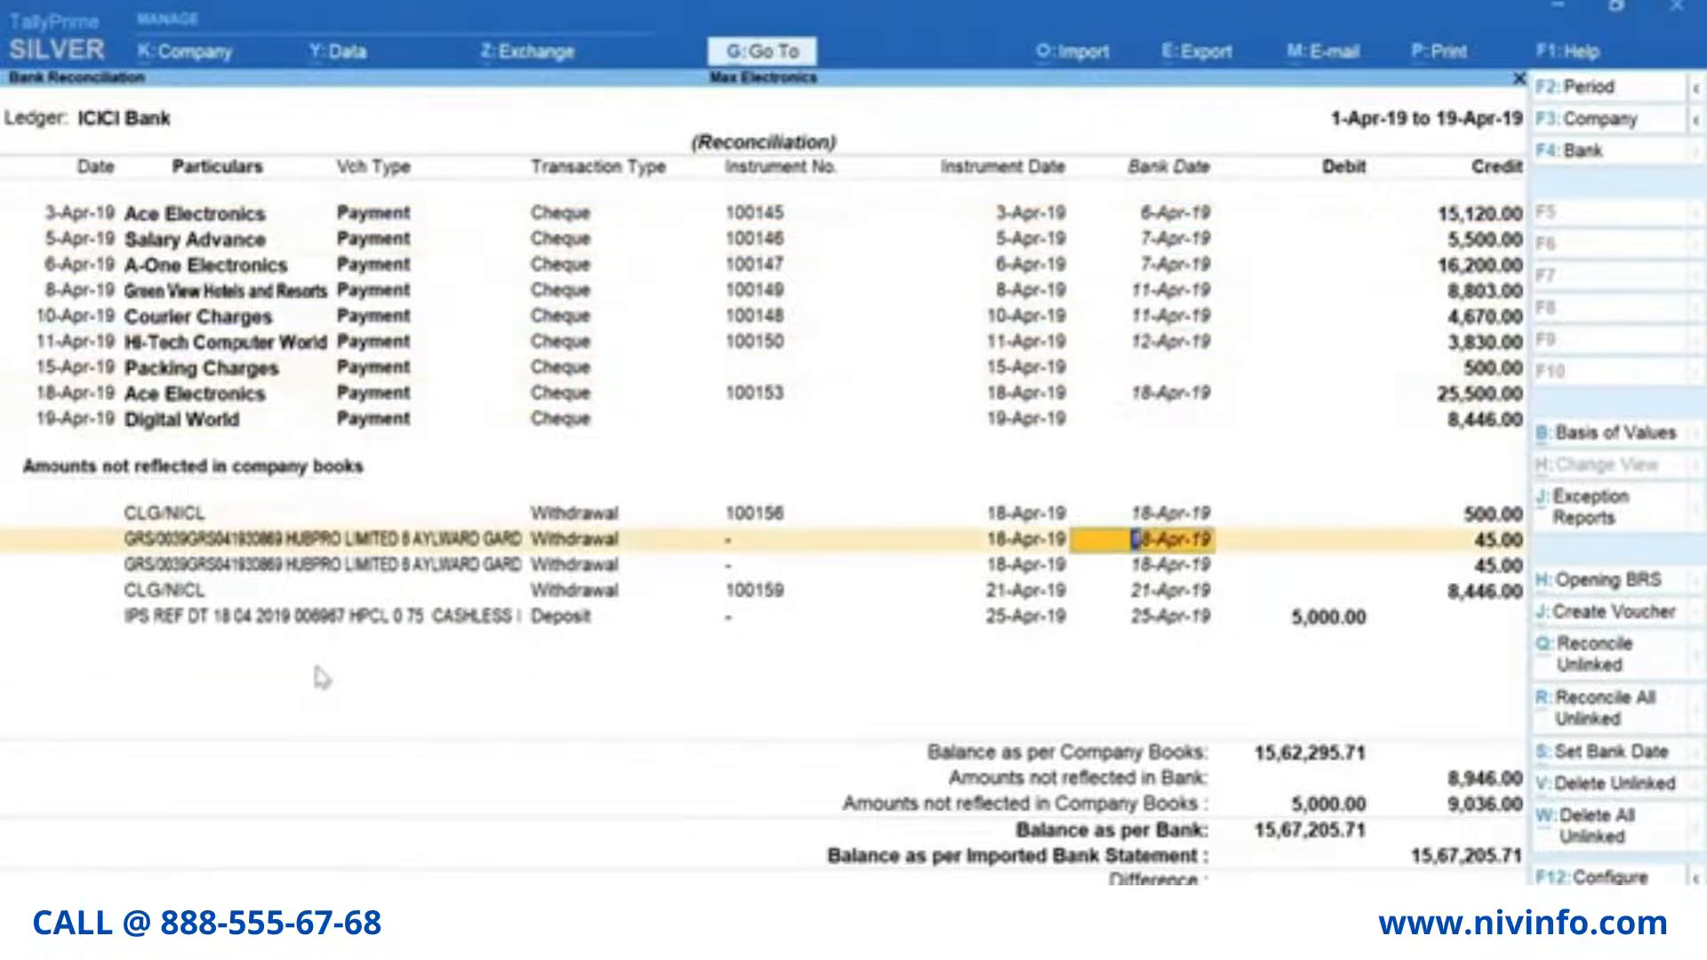
key(alt+j)
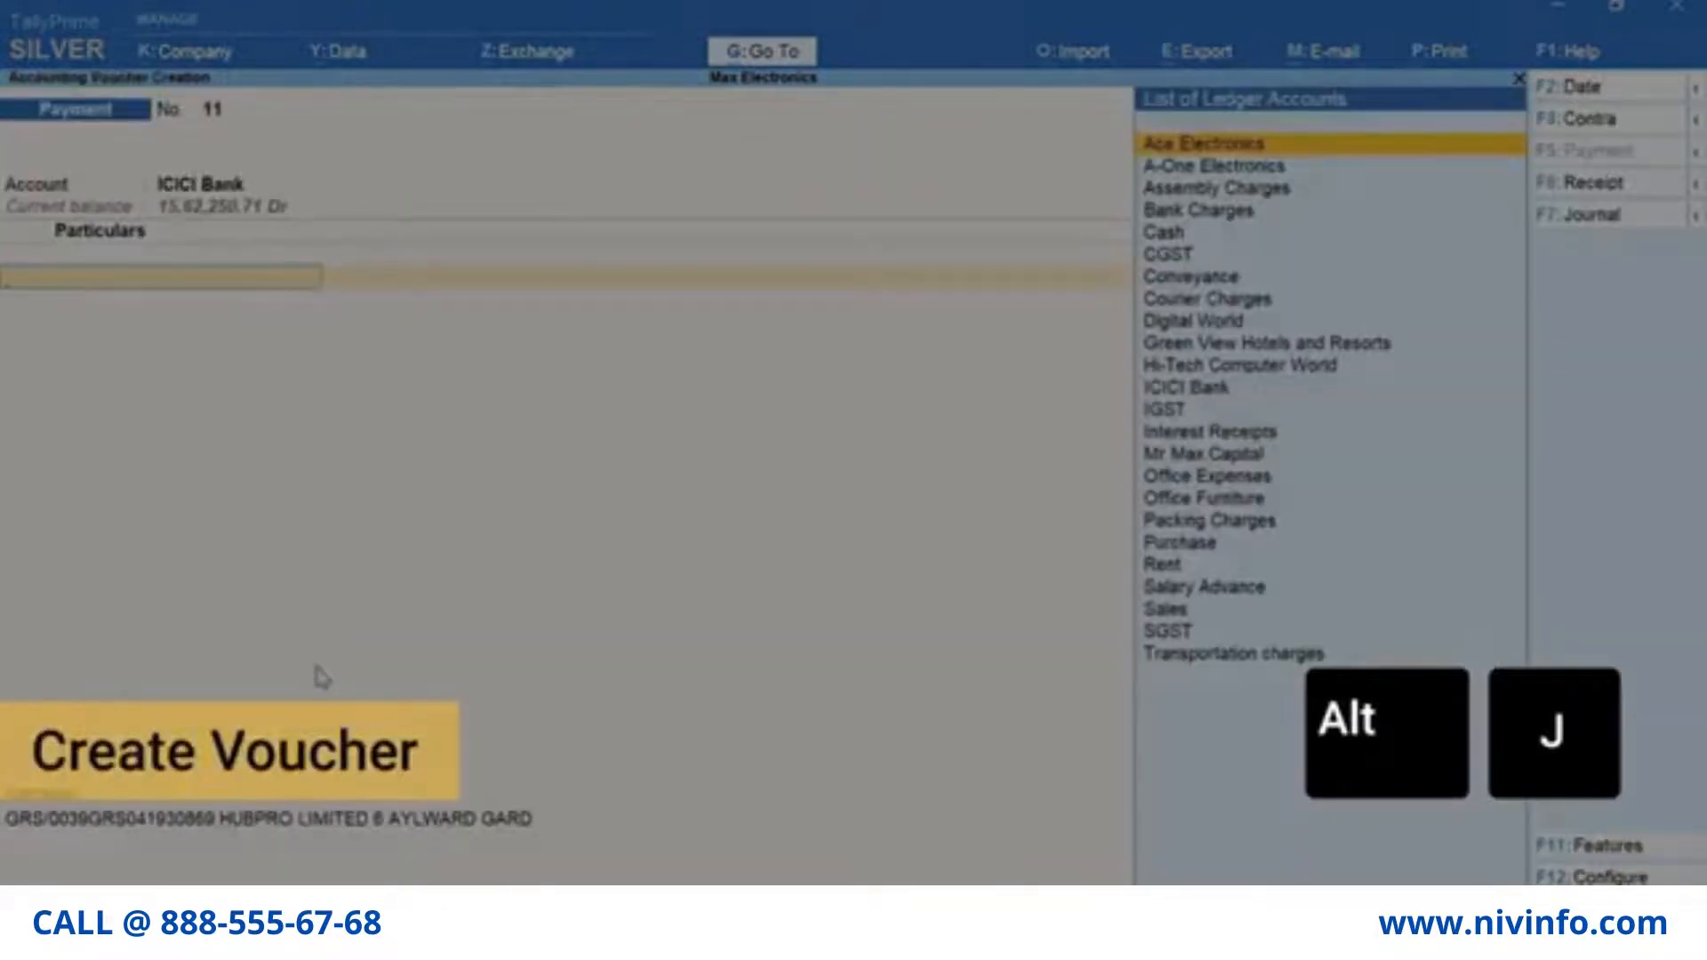
Step: Book the 45.00 payment voucher to the Bank Charges ledger, keeping the filled-in amount and narration, and save it
key(Down)
key(Down)
key(Return)
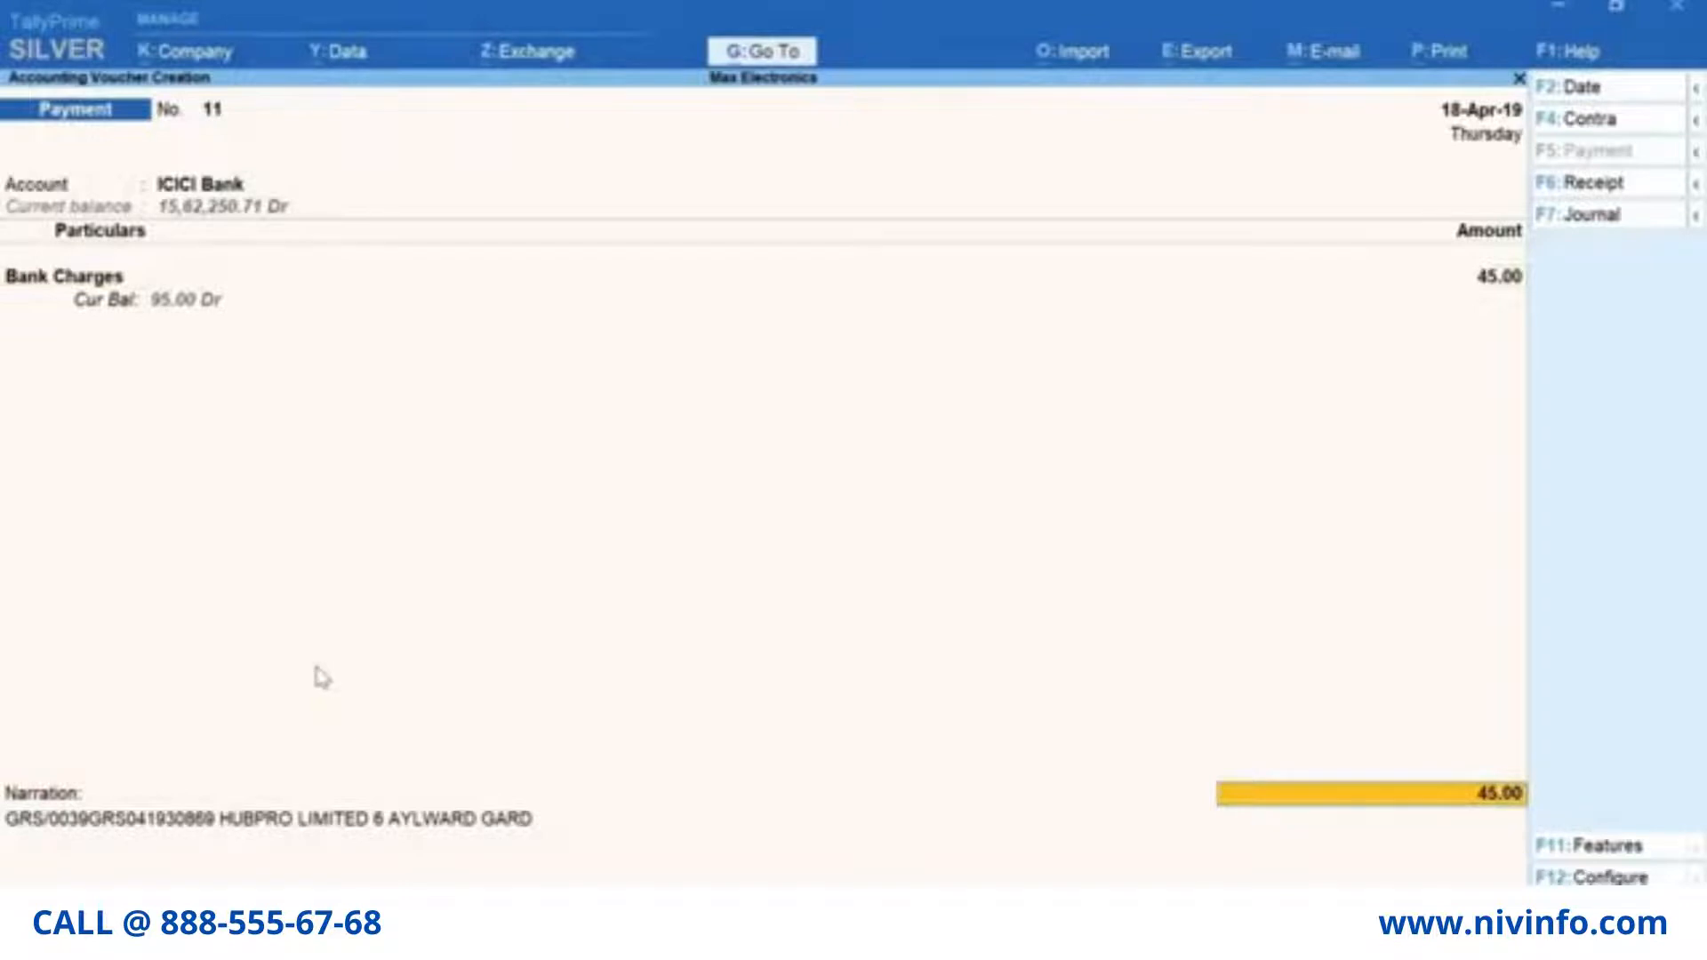
key(Return)
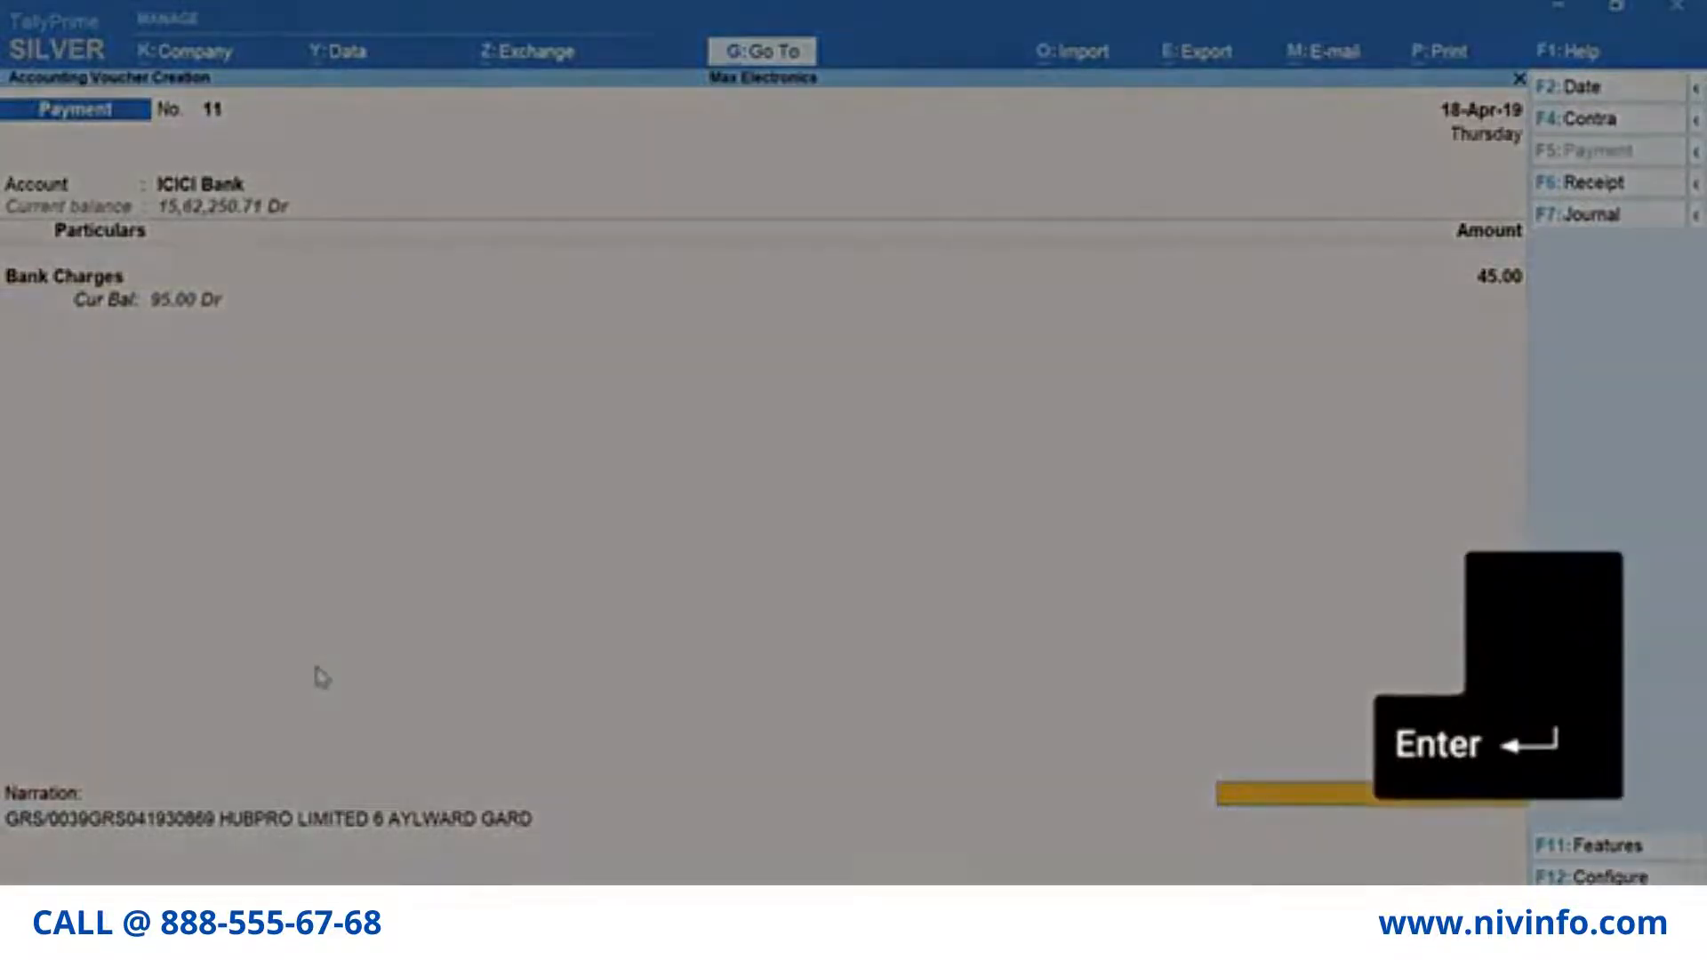
key(Return)
key(Return)
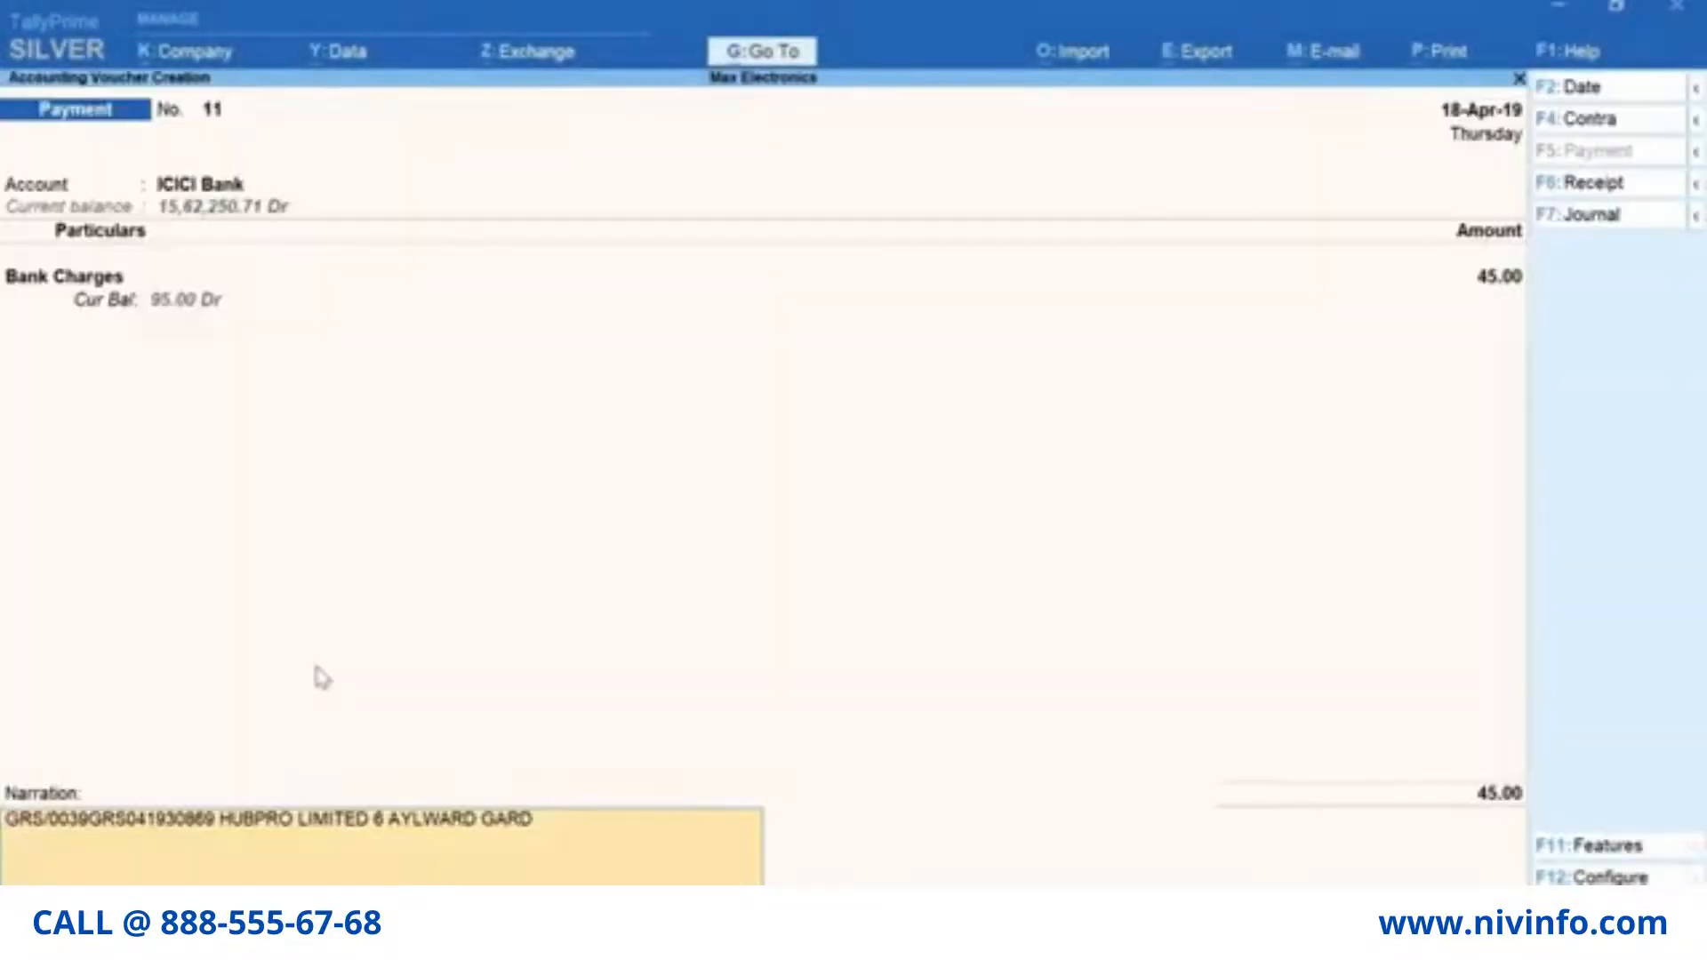
key(Return)
key(Return)
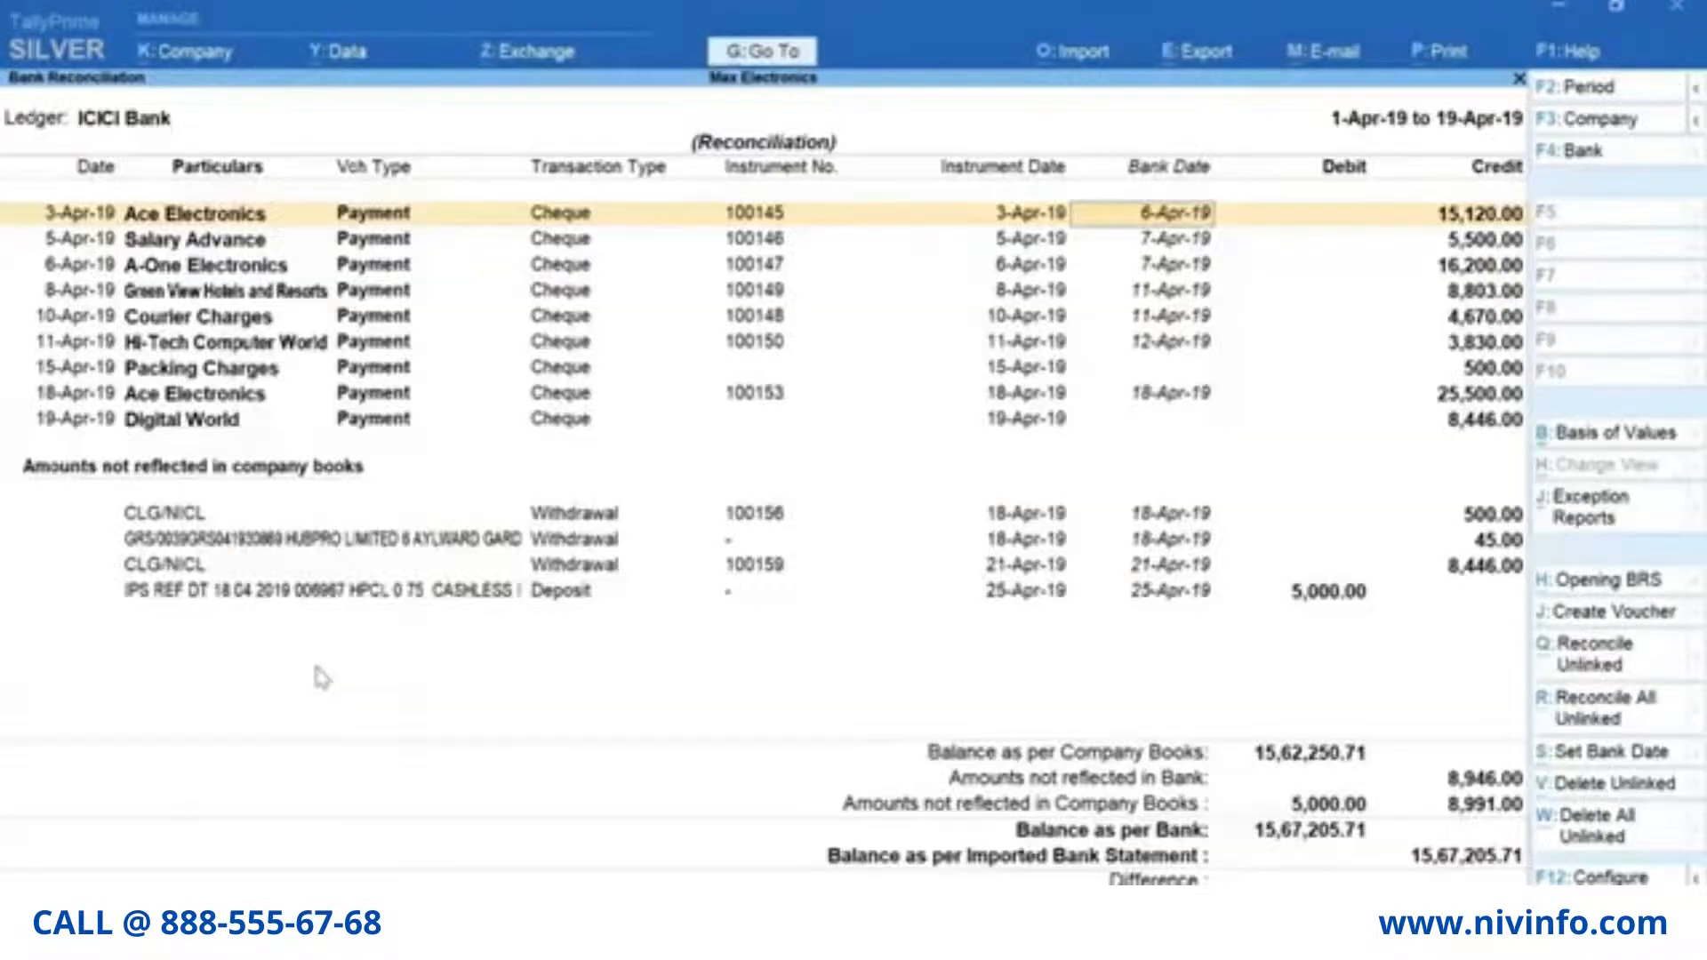
Step: Manually reconcile the 15-Apr-19 Packing Charges payment with bank date 18-4 and save the reconciliation
text(6)
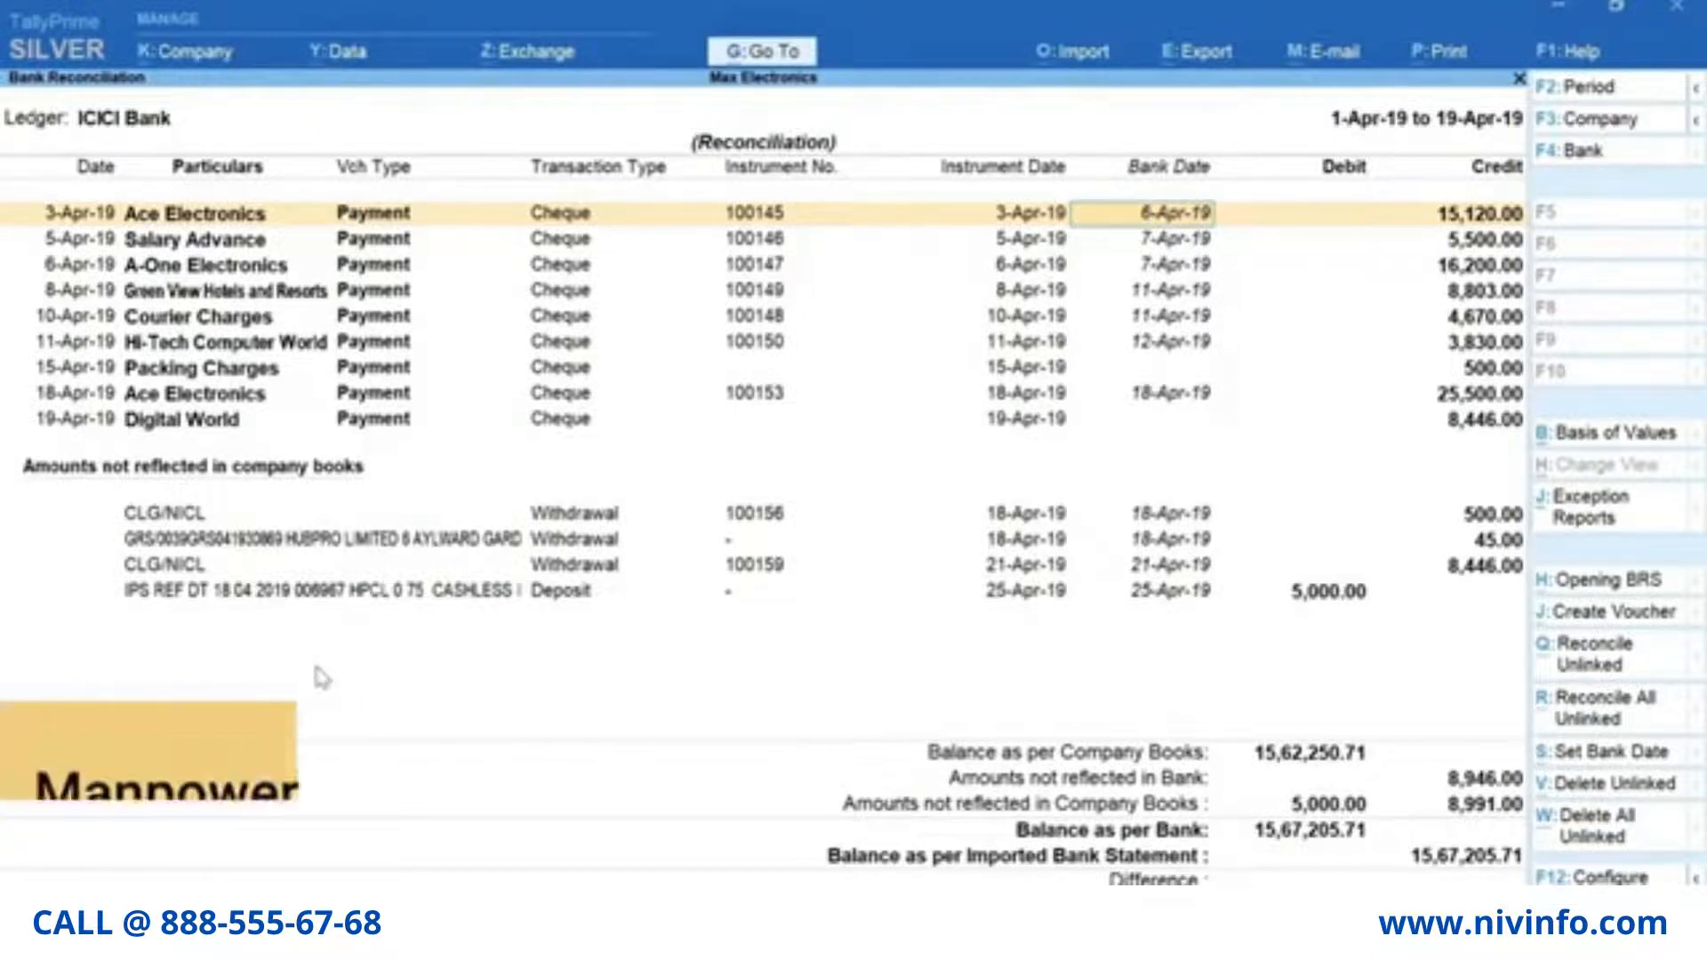
key(Down)
key(Down)
key(Down)
key(Down)
key(Down)
key(Down)
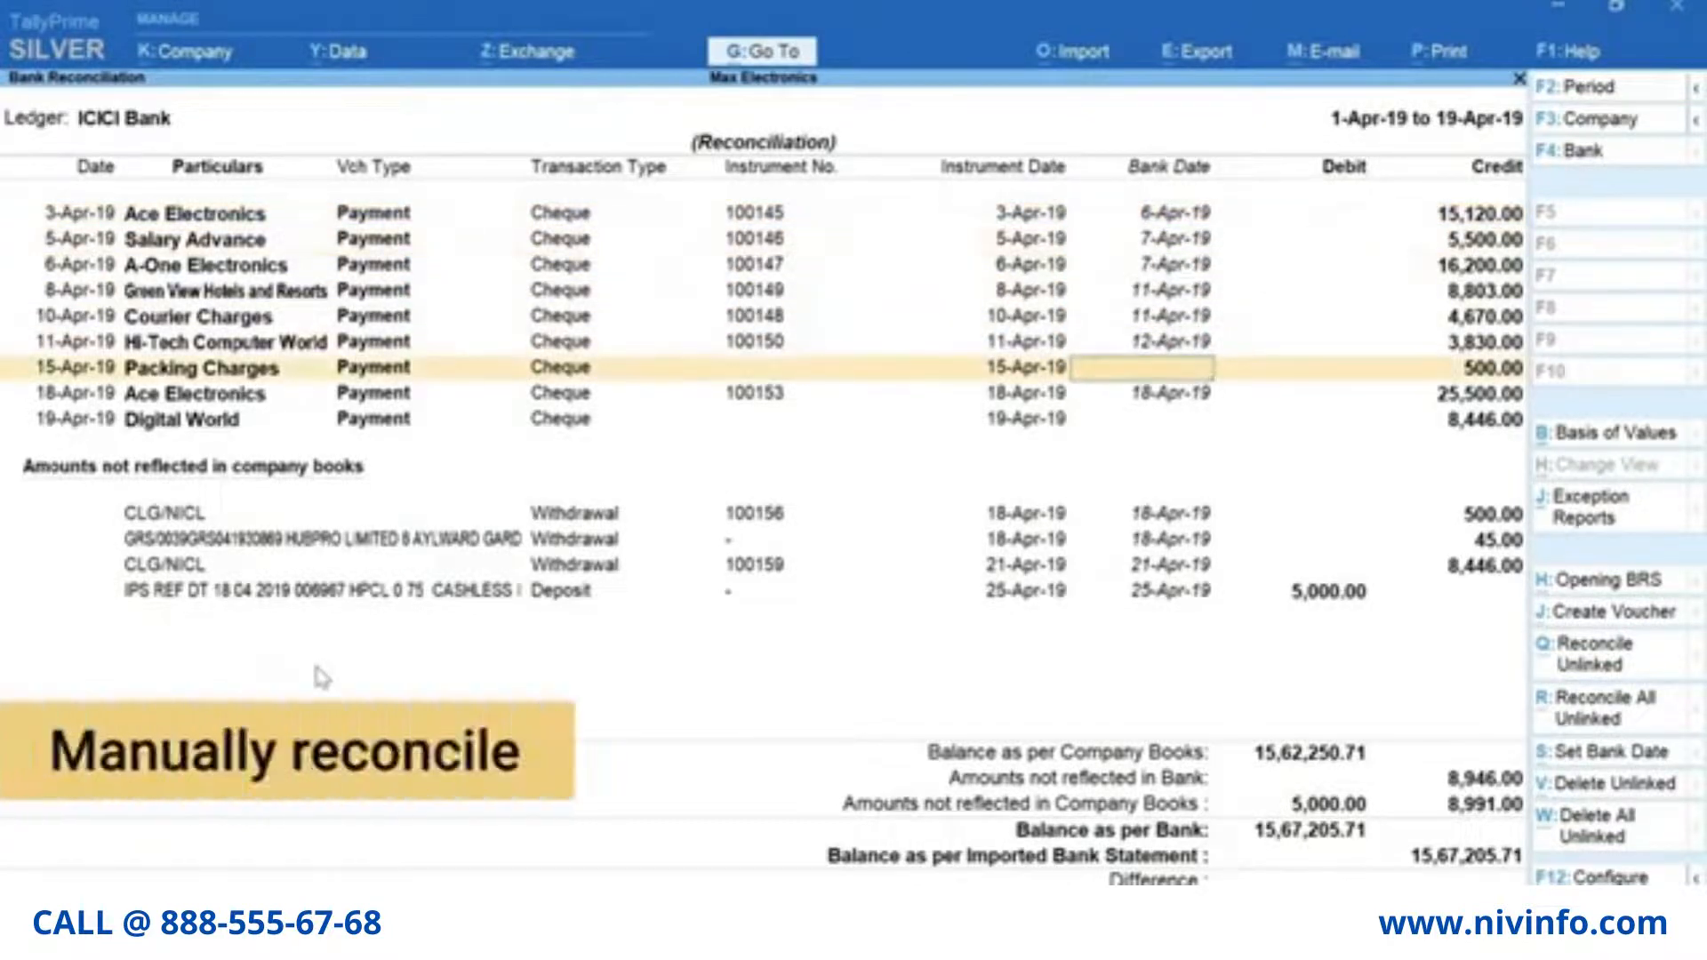
text(18-4)
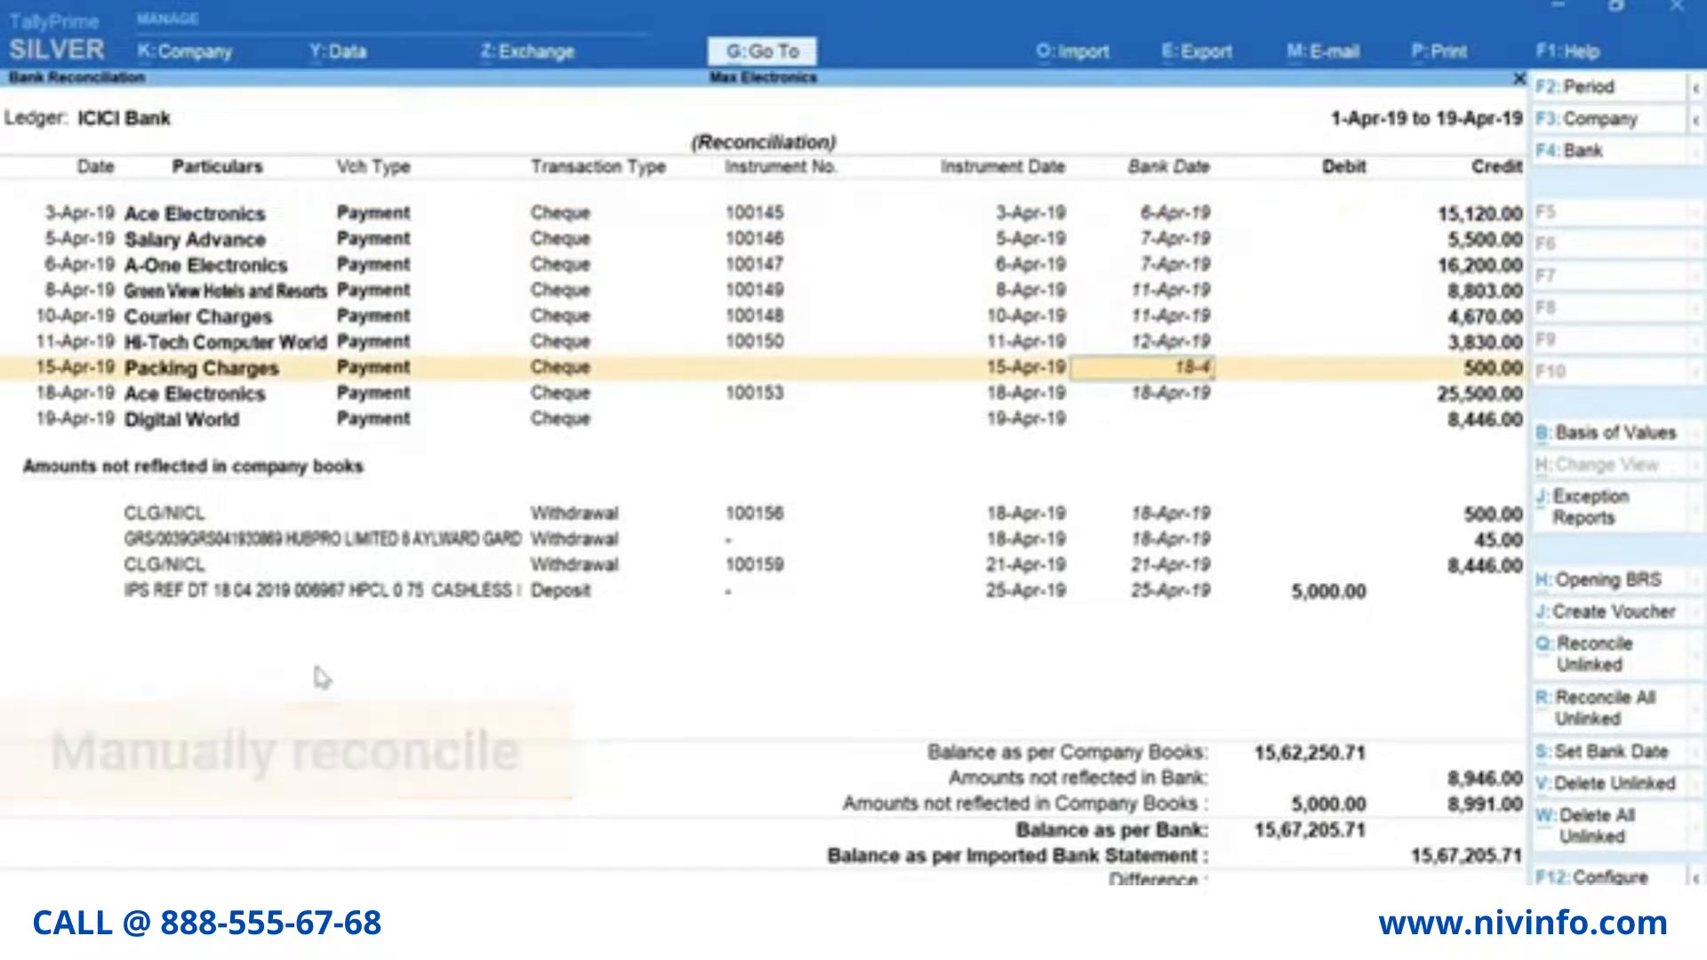
key(Return)
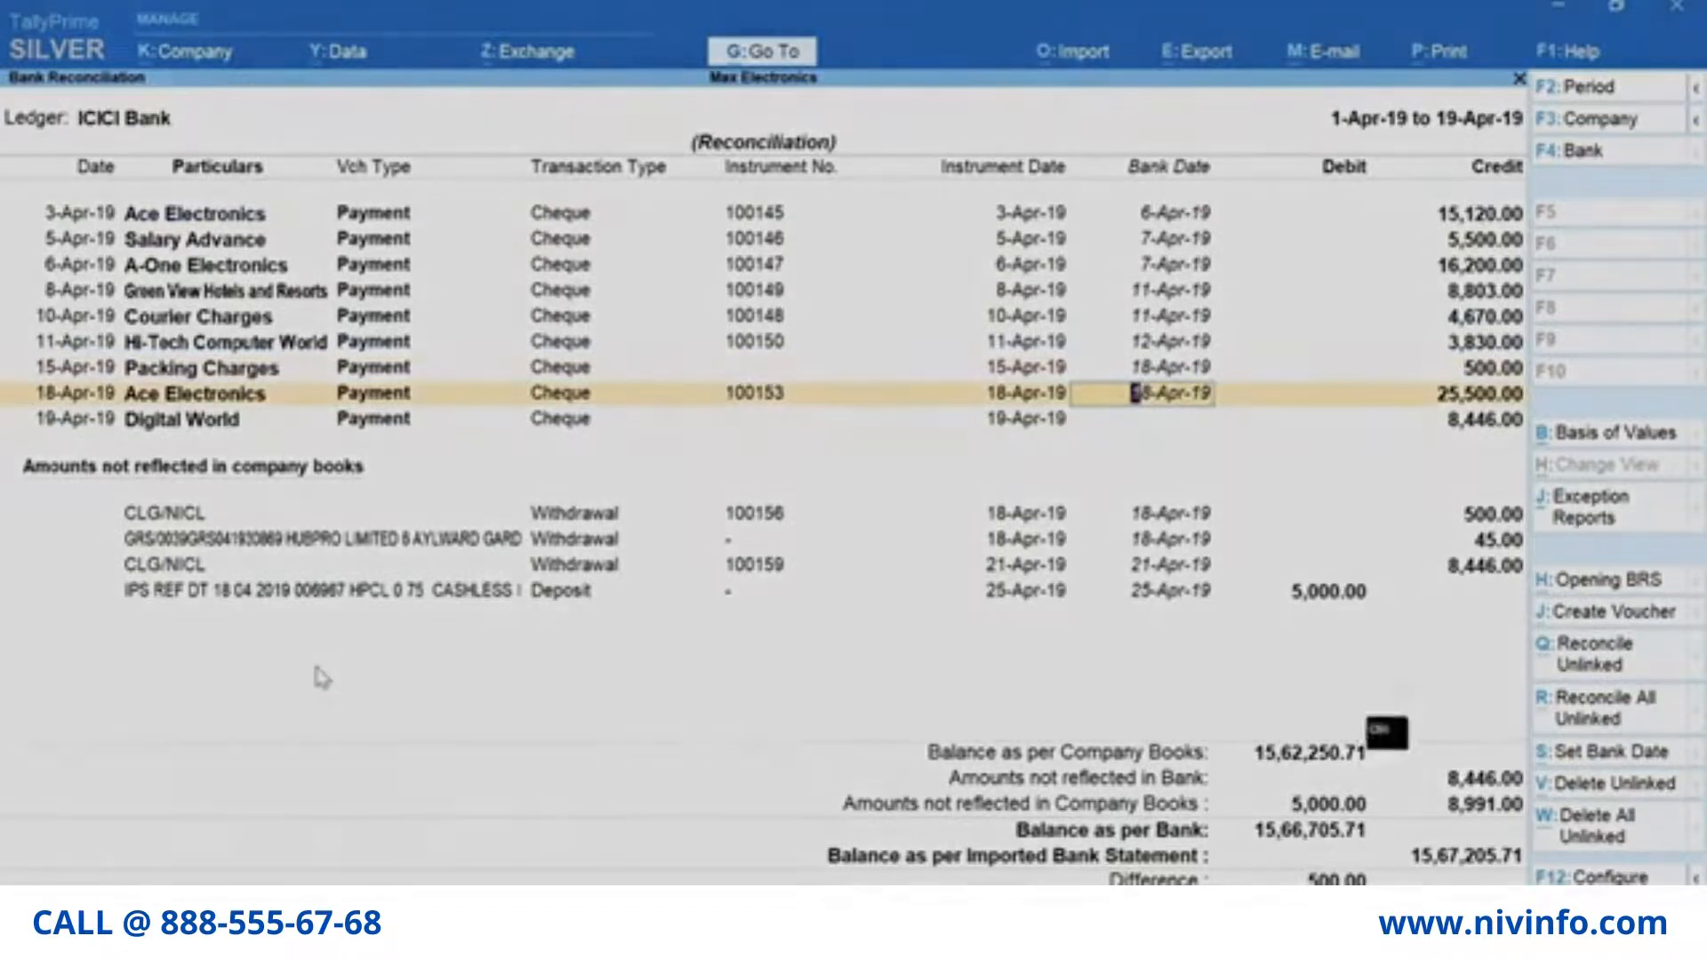
key(ctrl+a)
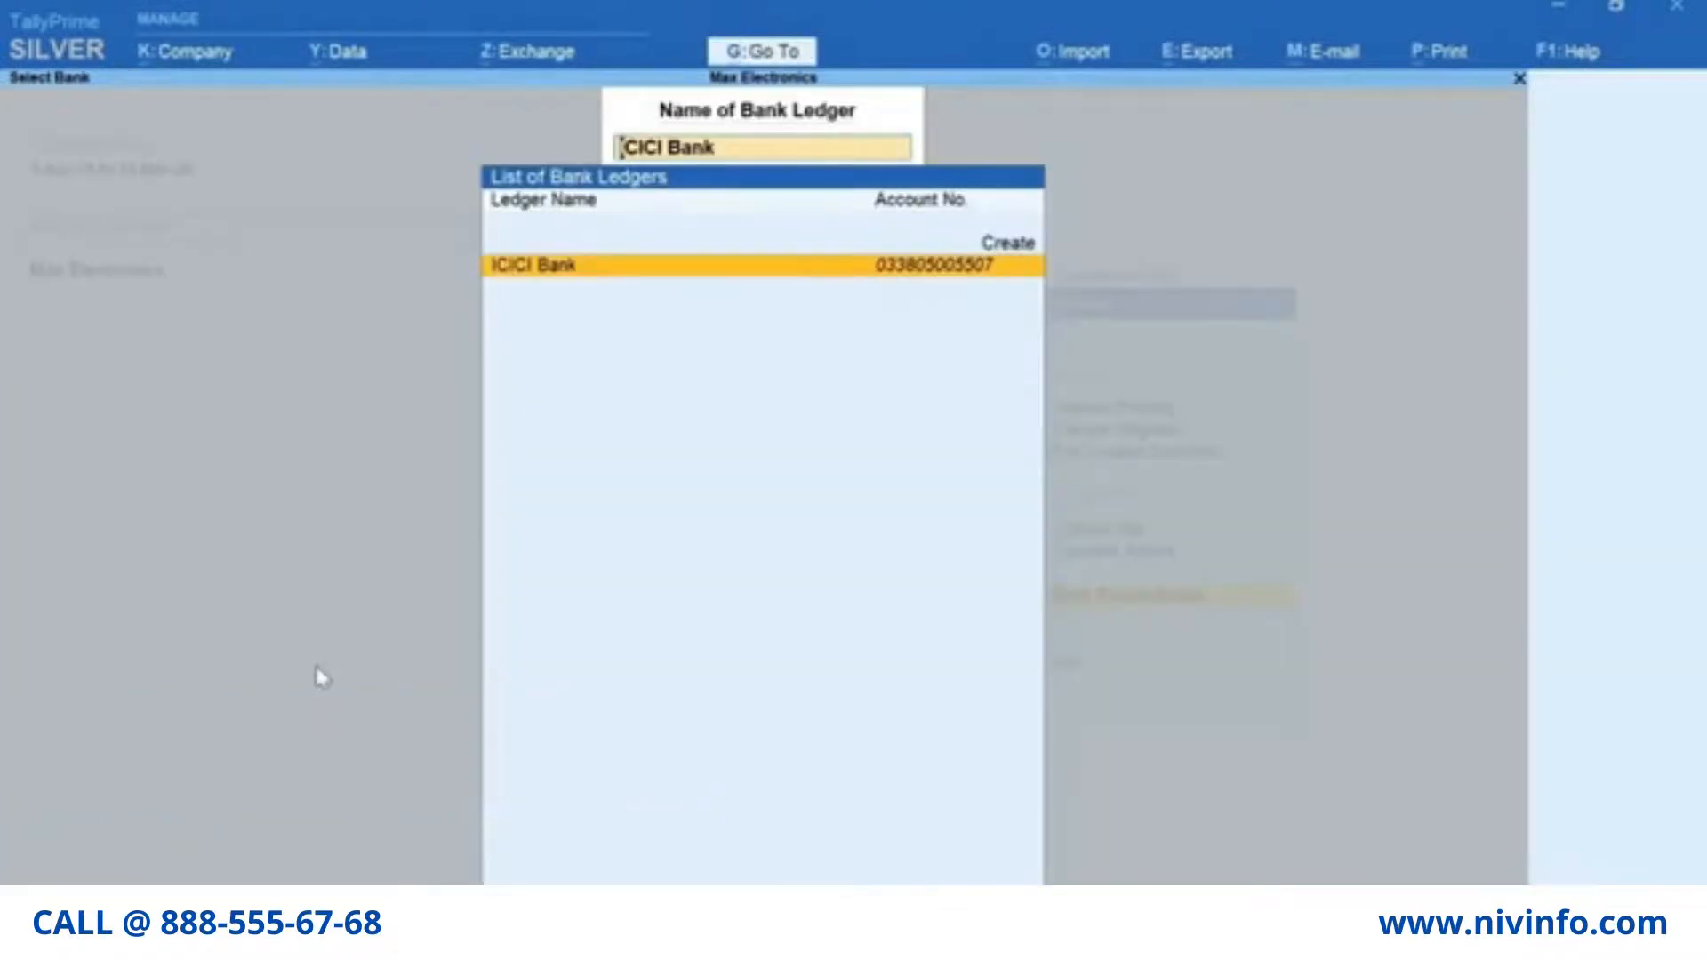
Step: Reopen the ICICI Bank reconciliation and set Include Reconciled transactions to Yes in its basis of values
key(Return)
key(ctrl+b)
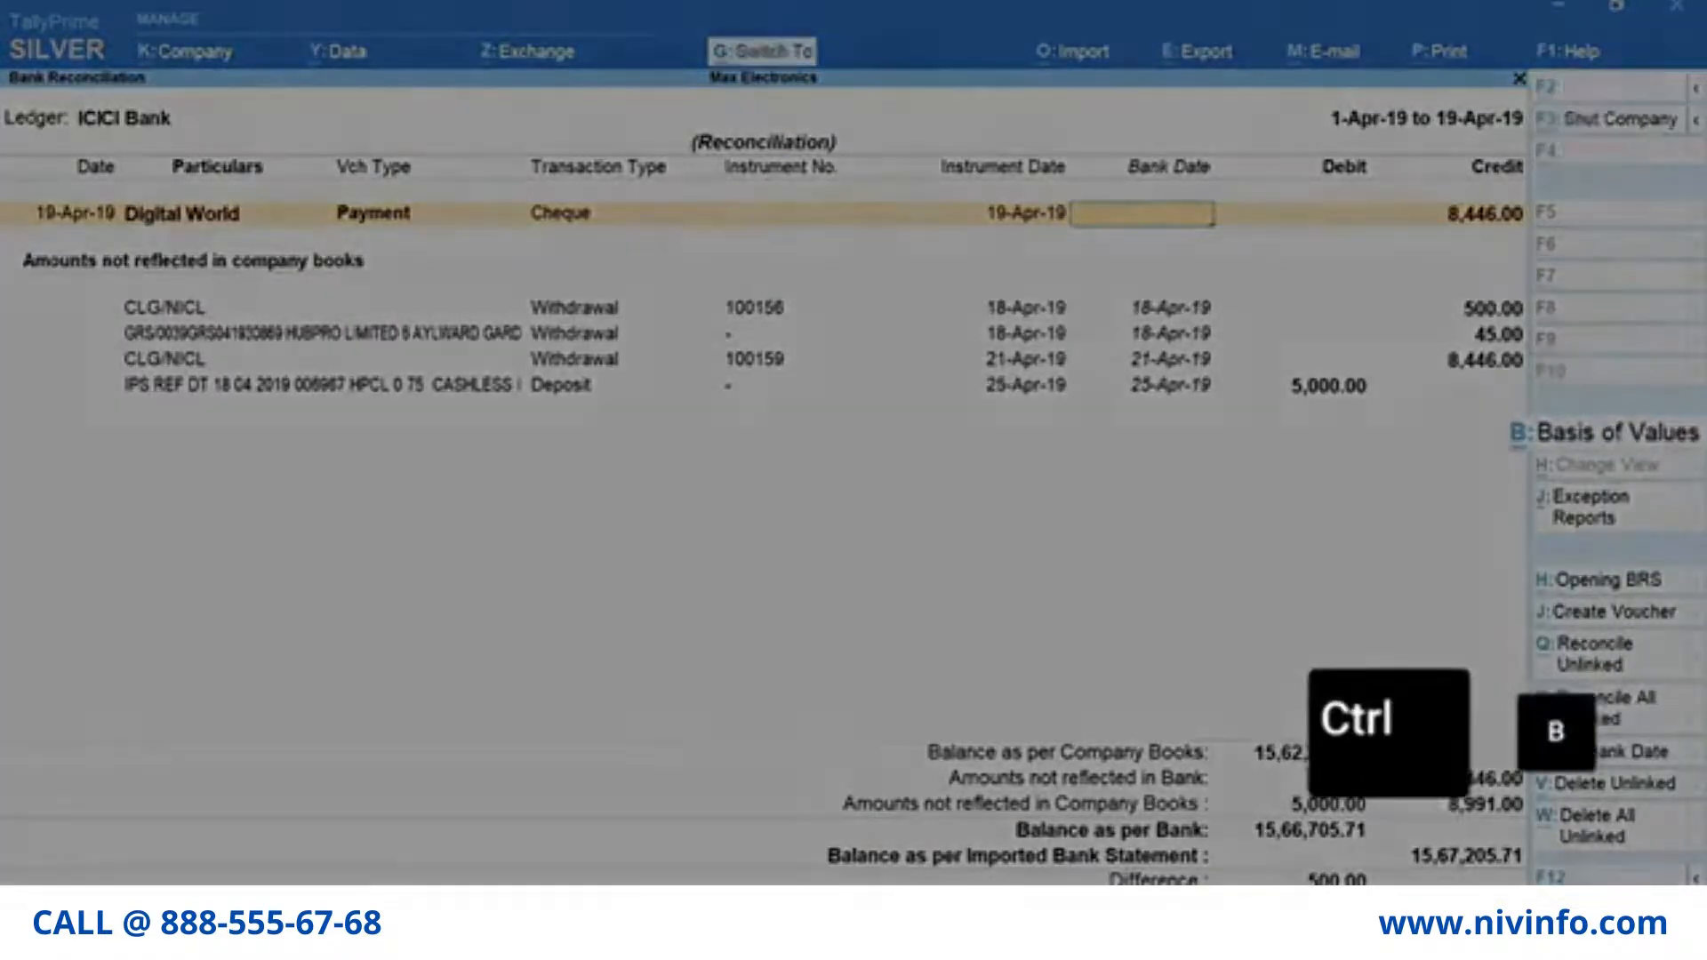
key(Down)
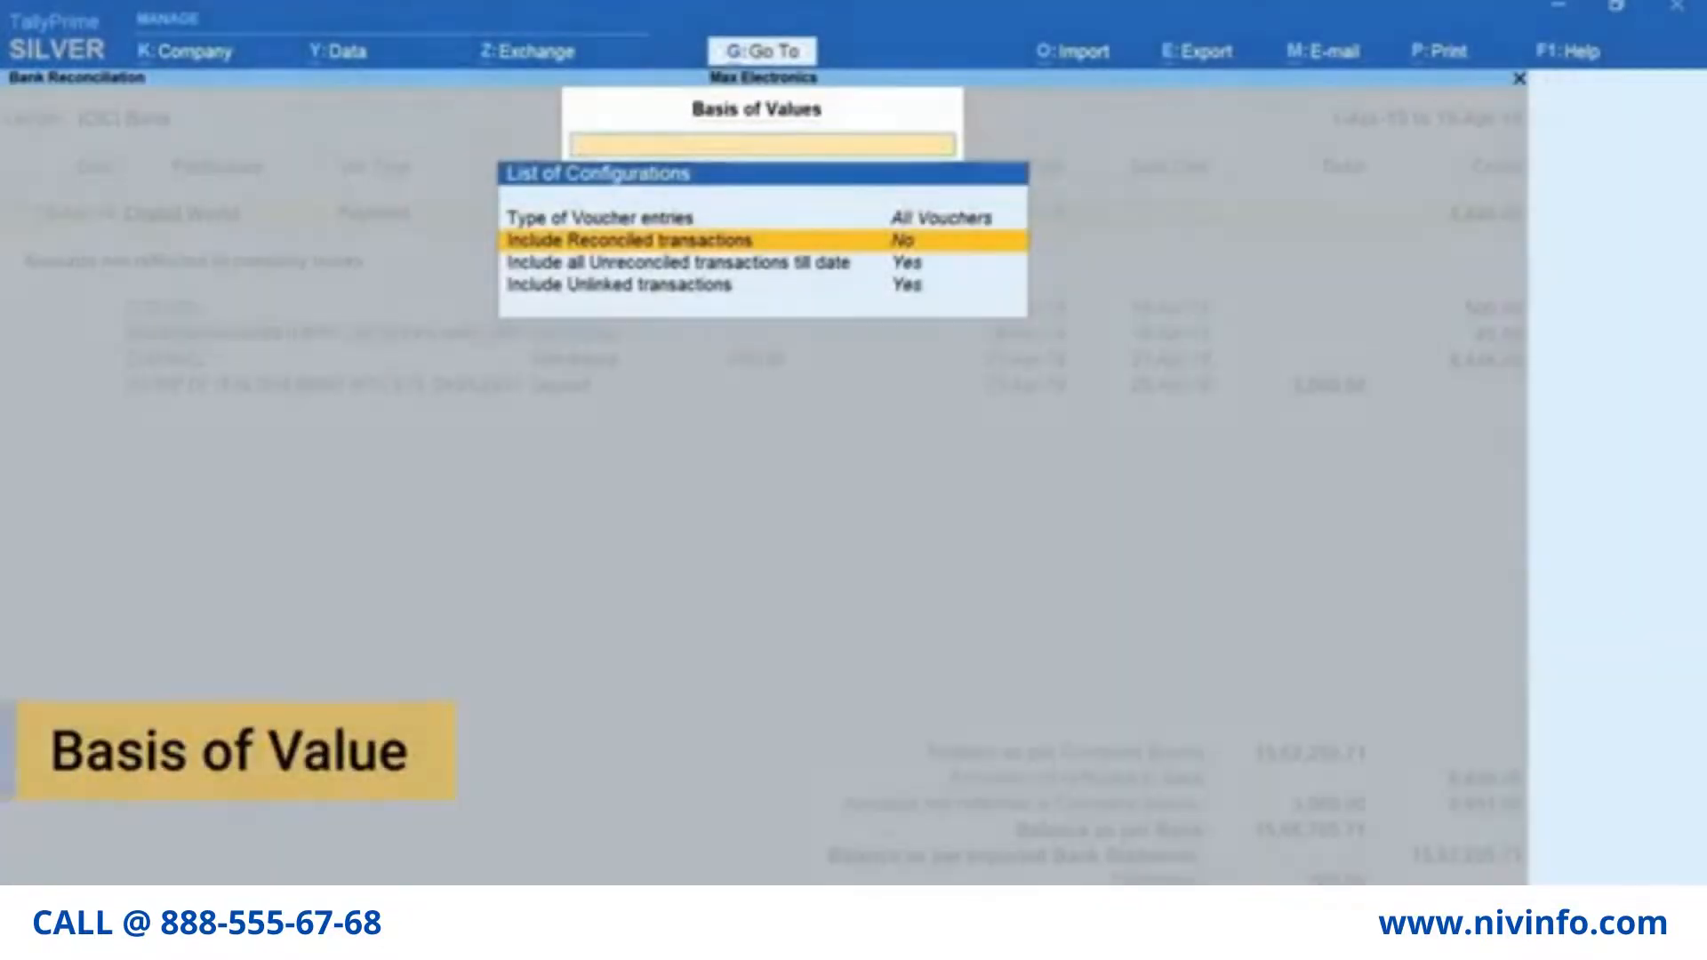
key(Return)
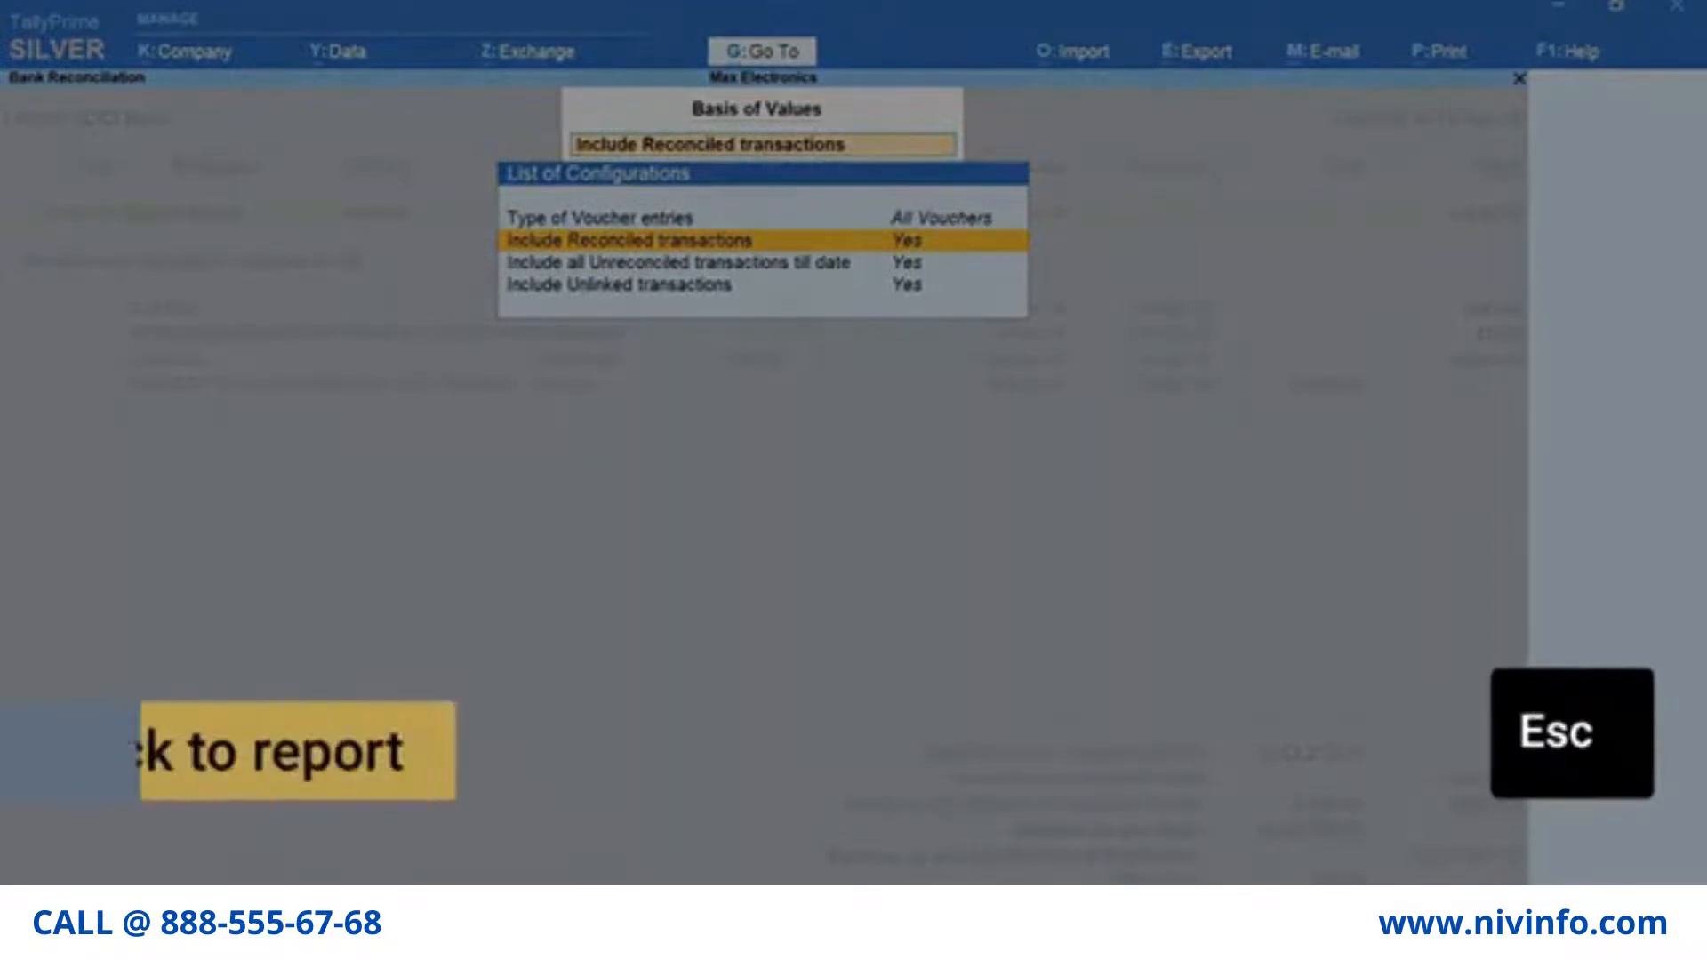
key(Escape)
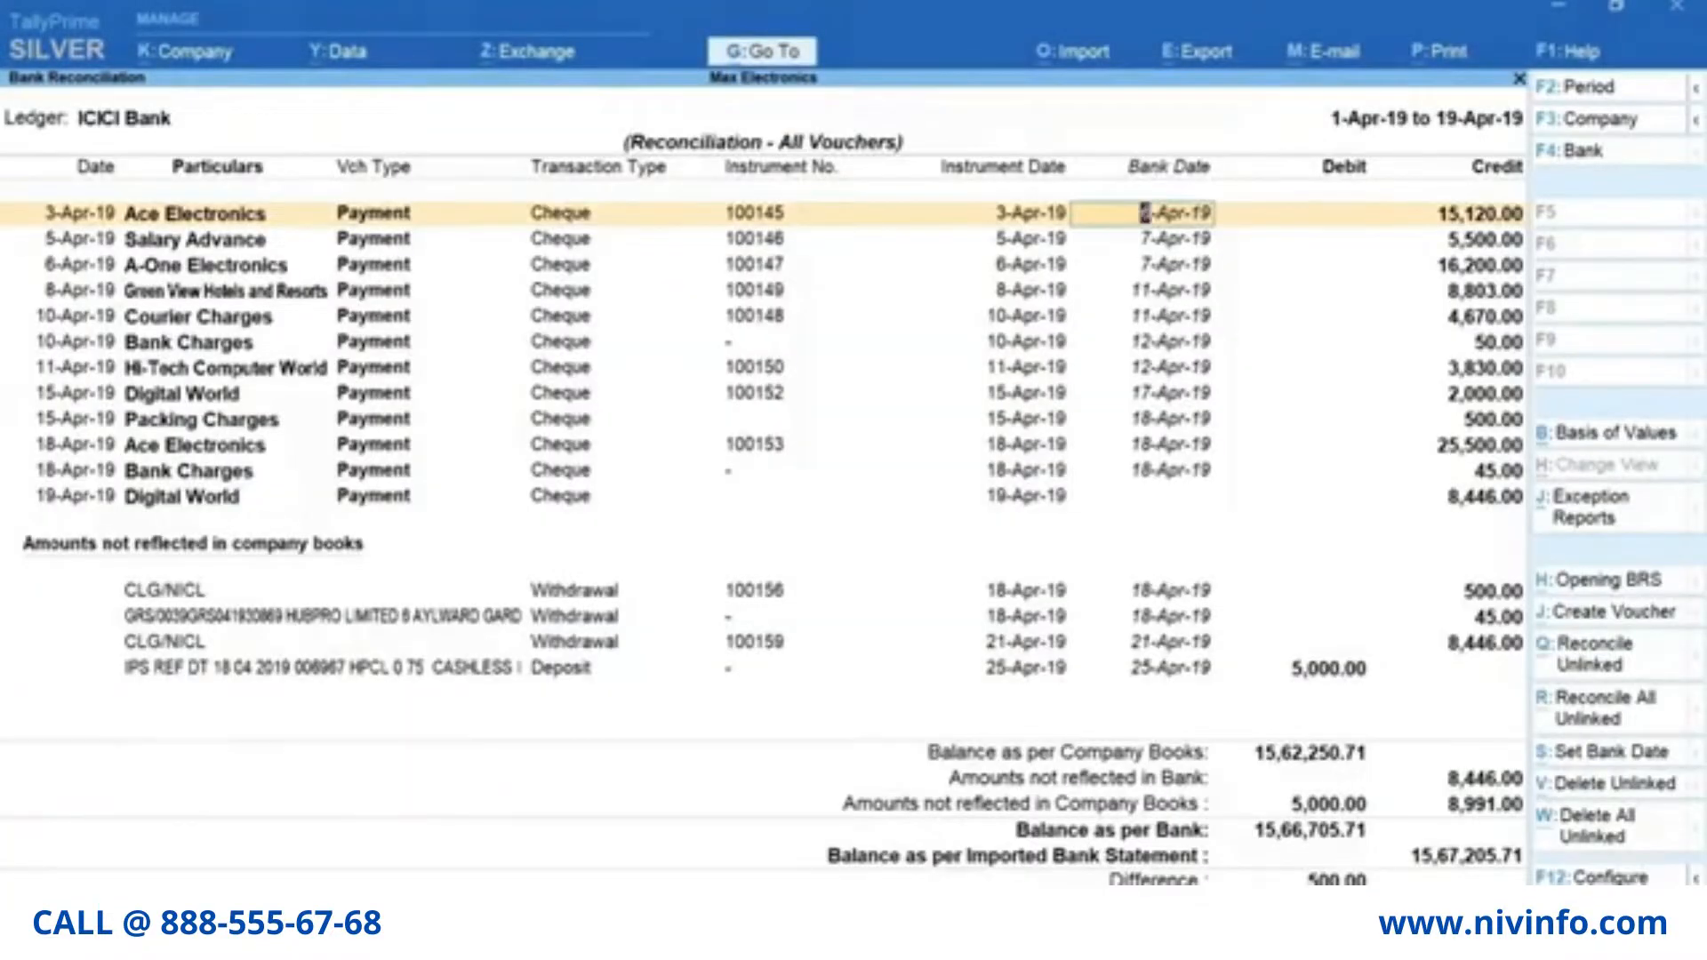